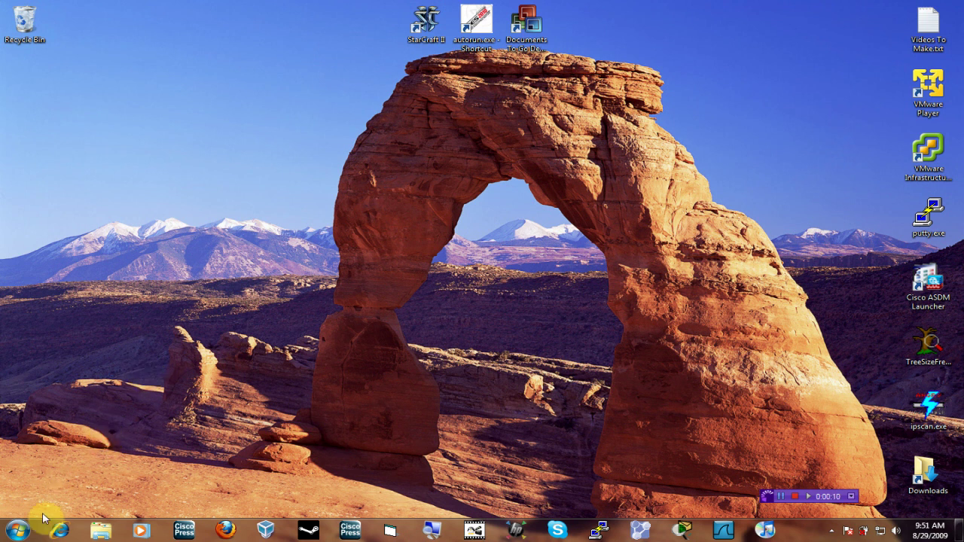
# Launch Computer Management via Computer's Manage option and select Disk Management in the tree
pyautogui.rightClick(195, 287)
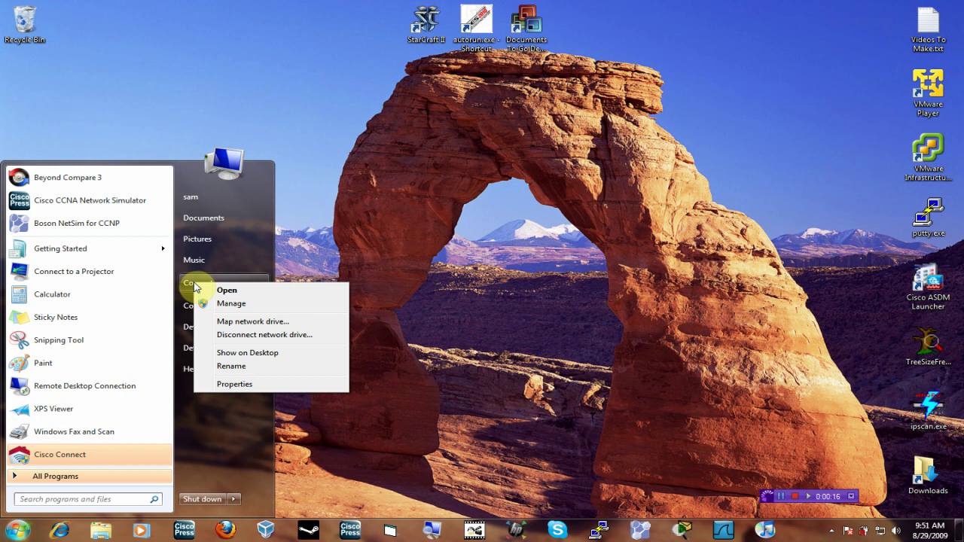
pyautogui.click(230, 303)
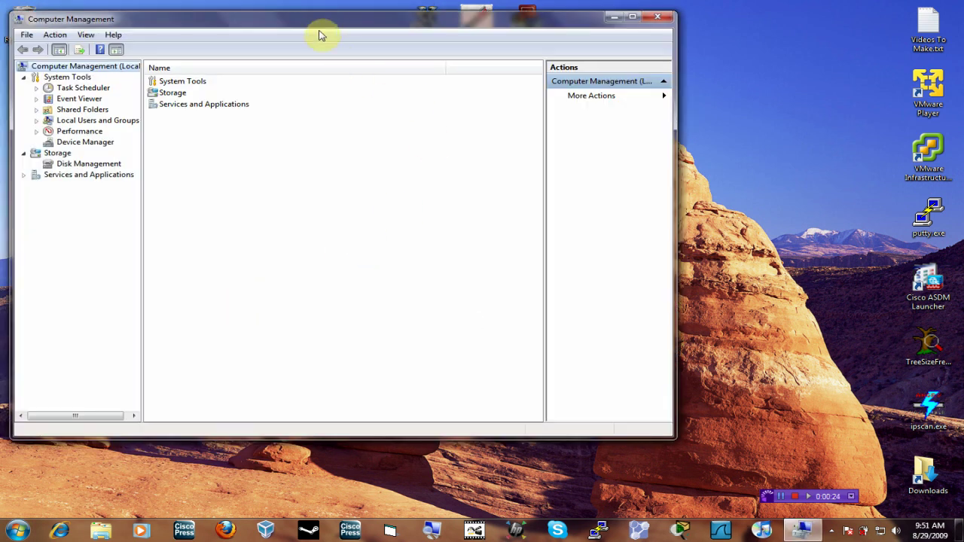
pyautogui.moveTo(321, 32); pyautogui.dragTo(424, 29)
pyautogui.click(197, 165)
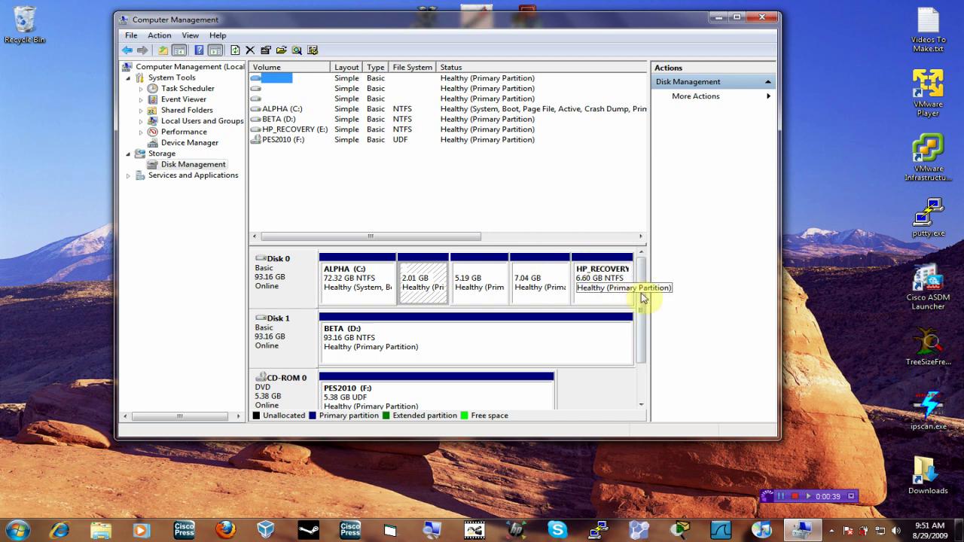
# Bring up the Disk Management context menu showing Create VHD and Attach VHD
pyautogui.click(639, 311)
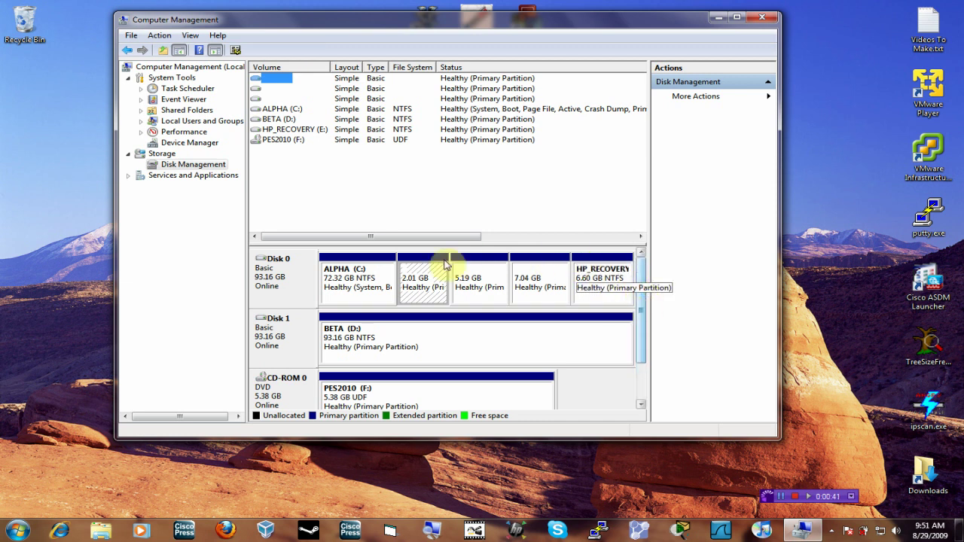
pyautogui.rightClick(198, 172)
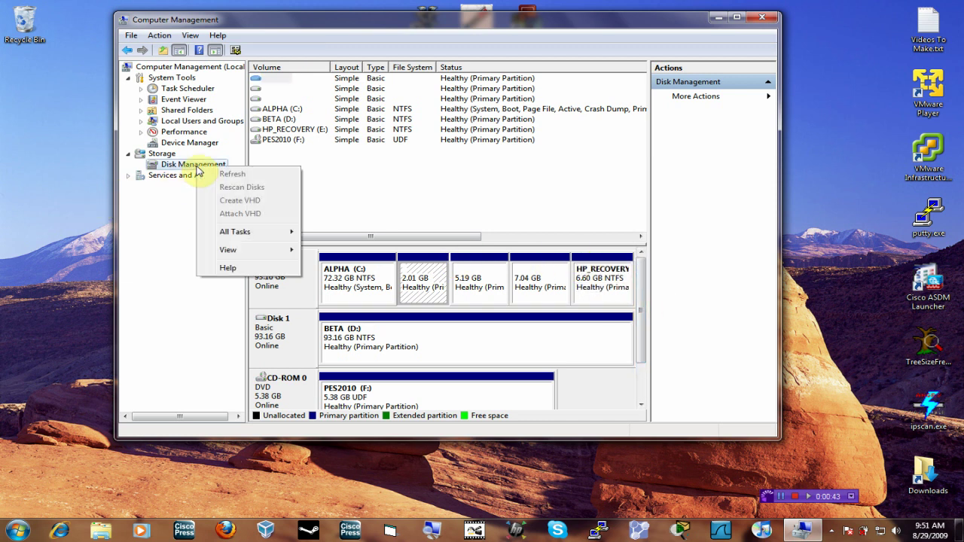
pyautogui.rightClick(298, 362)
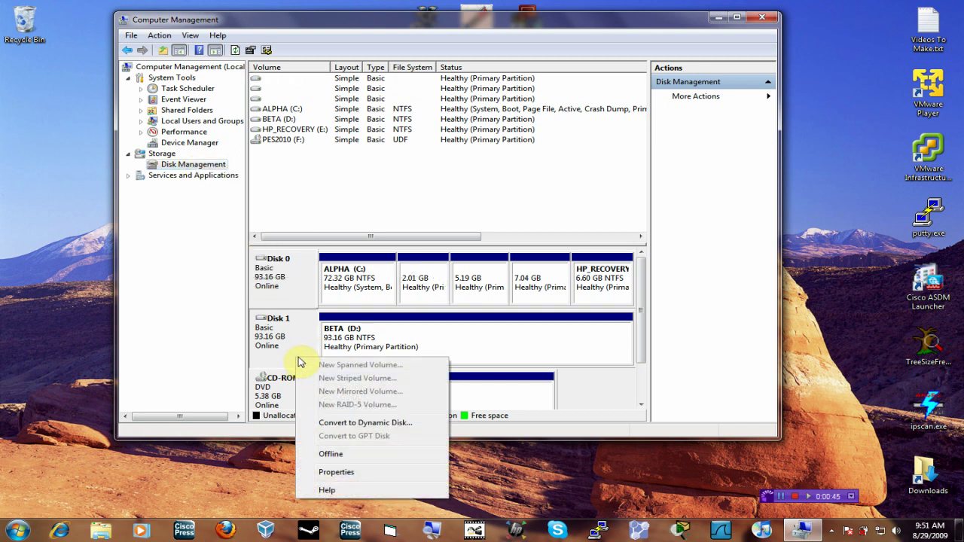
pyautogui.rightClick(180, 167)
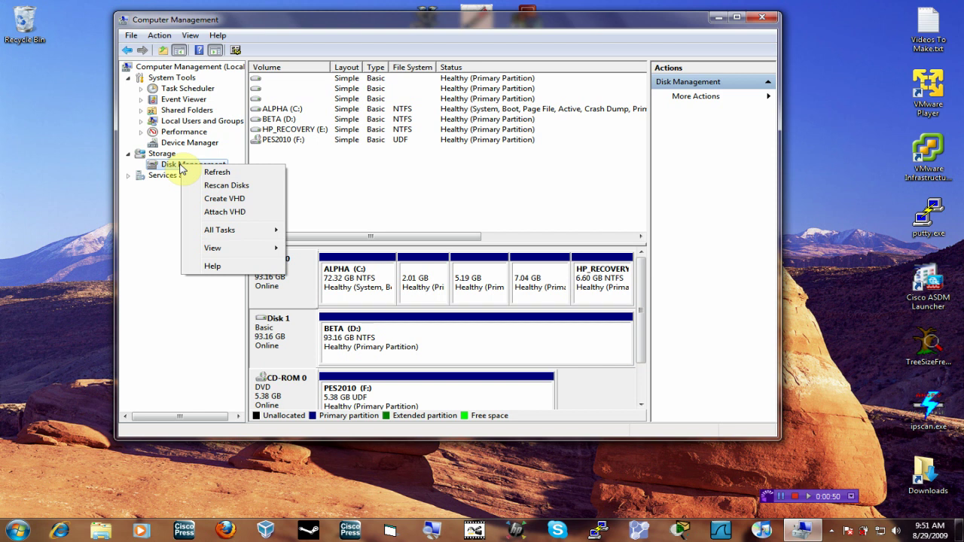
# Start Create VHD and set the file location to 'sam' on the Desktop
pyautogui.click(234, 202)
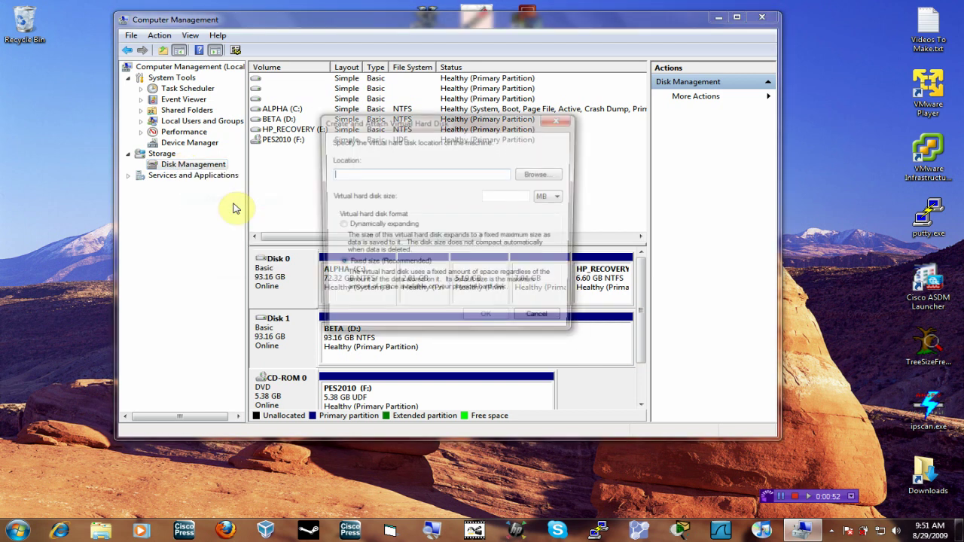
pyautogui.click(555, 178)
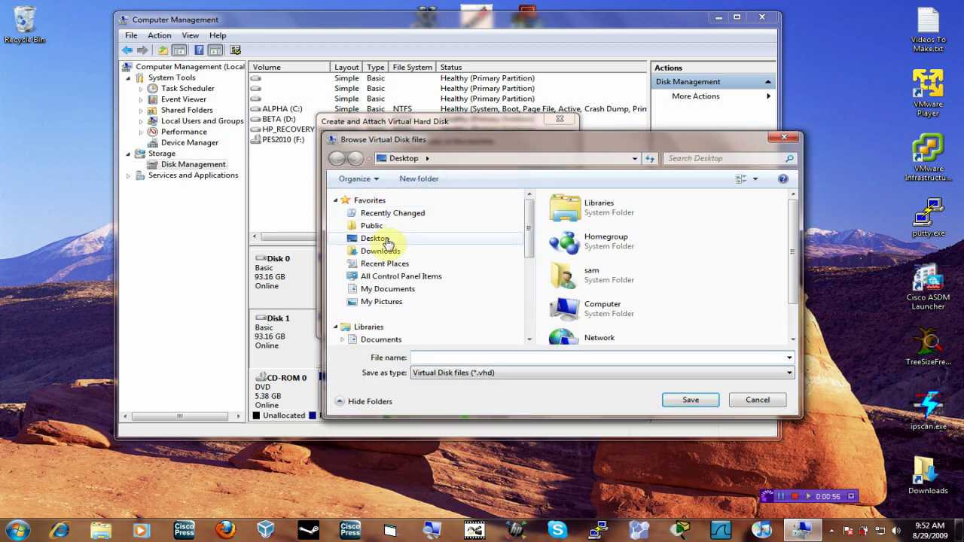
pyautogui.click(386, 241)
pyautogui.click(495, 357)
pyautogui.write('sam')
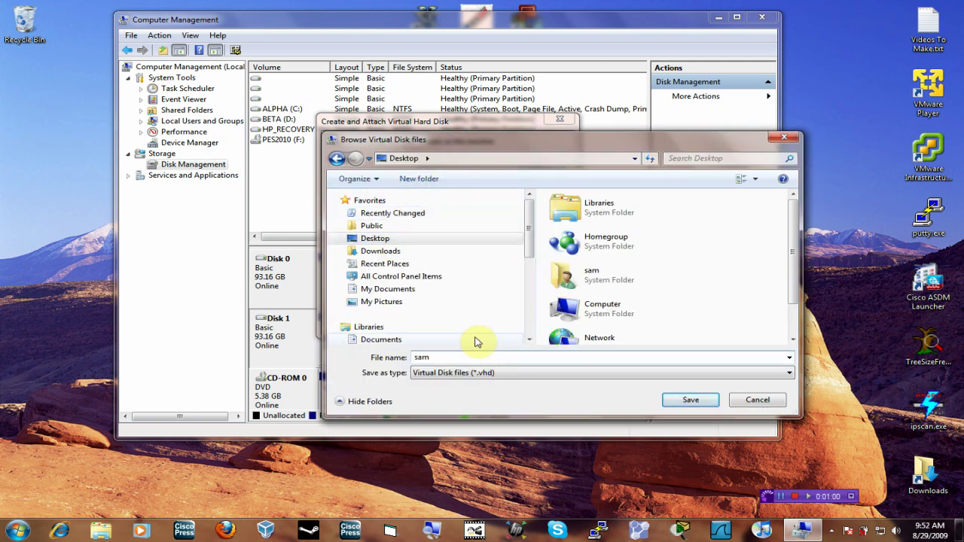
pyautogui.click(693, 400)
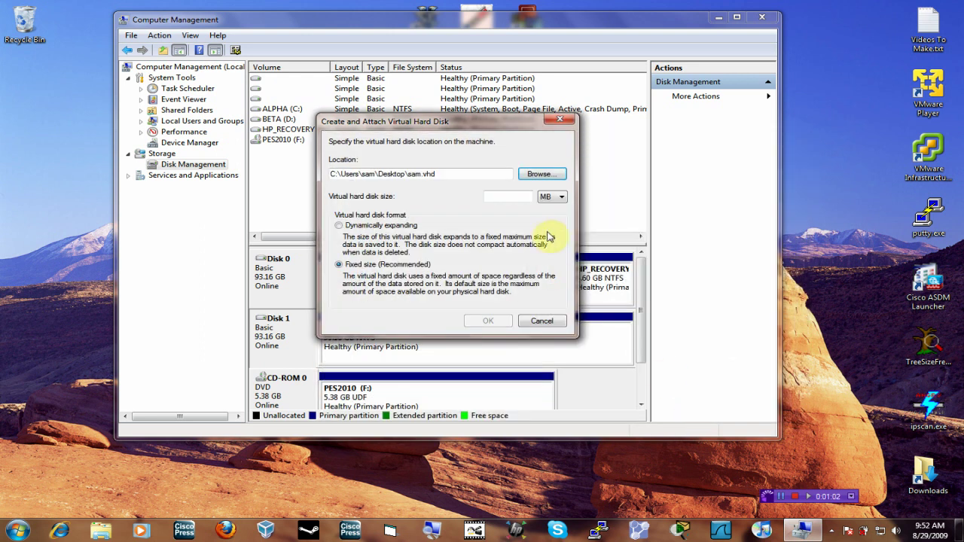
# Set the virtual disk size to 600 MB, fixed size, and create it
pyautogui.click(526, 196)
pyautogui.write('600')
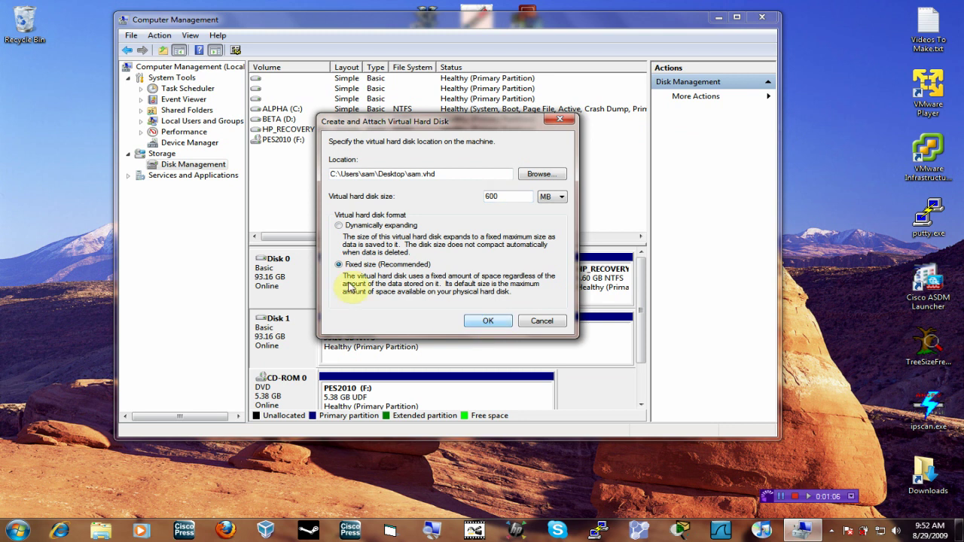
pyautogui.click(488, 322)
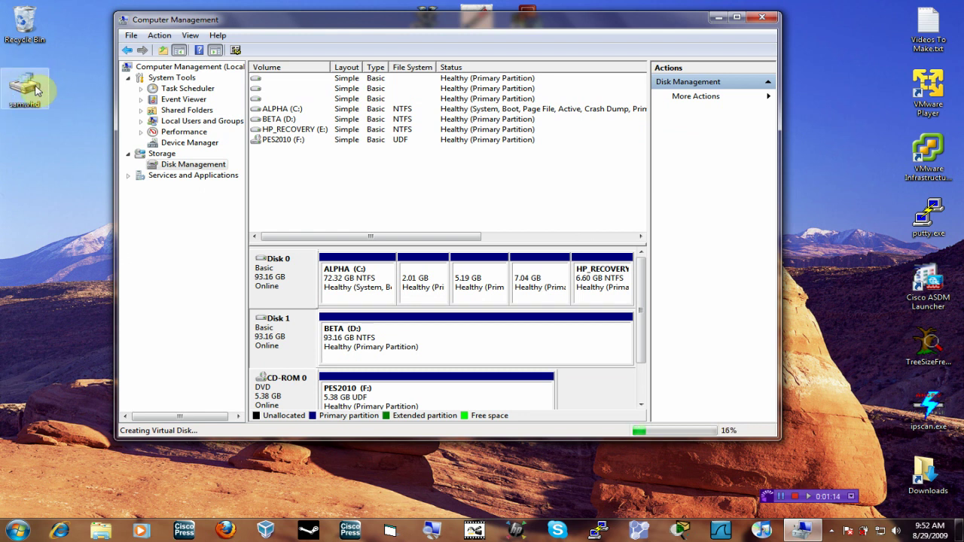
# Try opening the sam virtual disk file on the desktop and dismiss the cannot-open error
pyautogui.moveTo(639, 309)
pyautogui.mouseDown()
pyautogui.moveTo(652, 343)
pyautogui.moveTo(643, 301)
pyautogui.mouseUp()
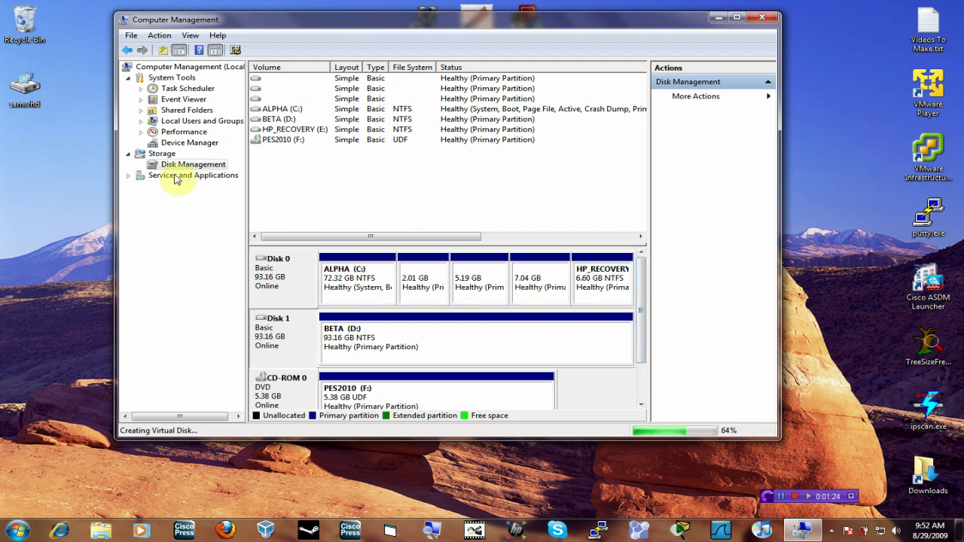
pyautogui.click(36, 96)
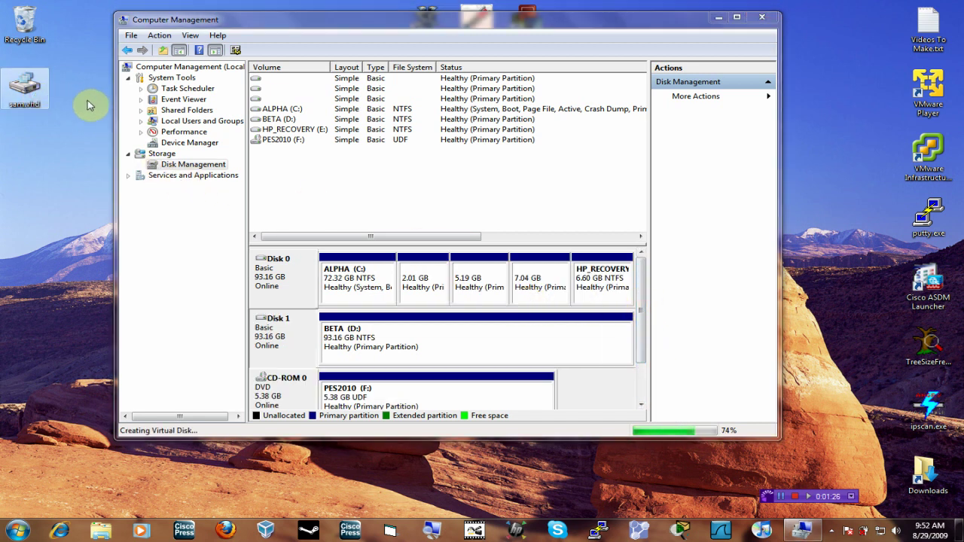
pyautogui.doubleClick(31, 89)
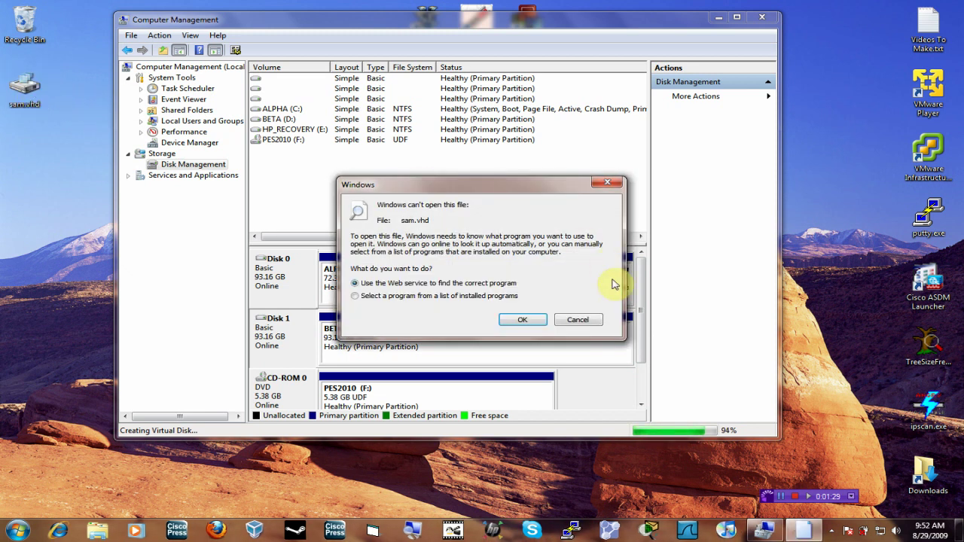
pyautogui.click(594, 321)
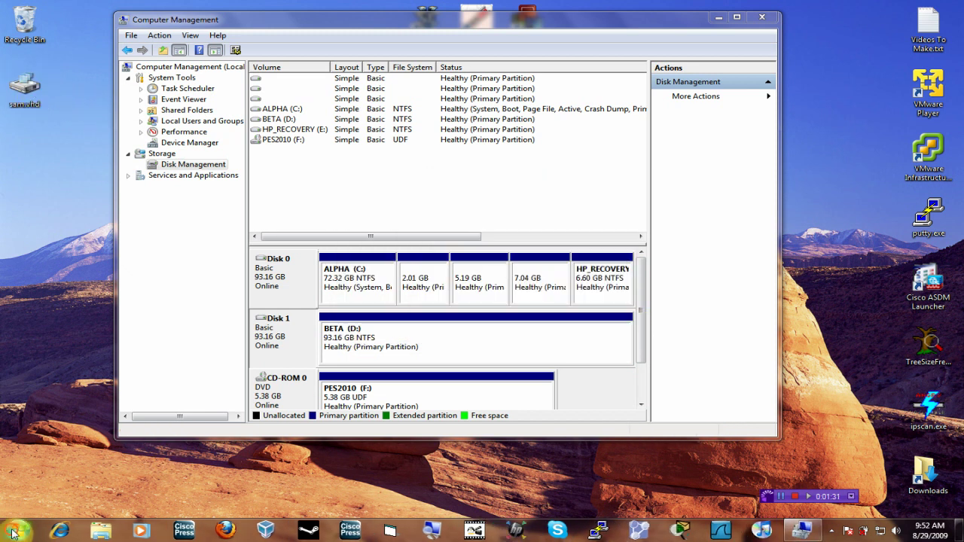
# Open the Computer window from Start to check the drives, then close it
pyautogui.click(16, 530)
pyautogui.click(191, 289)
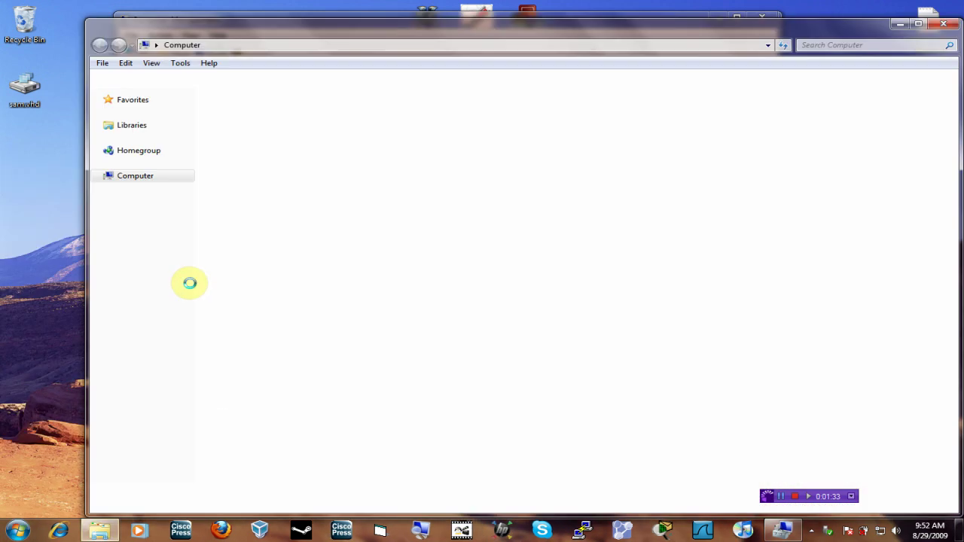
pyautogui.click(943, 24)
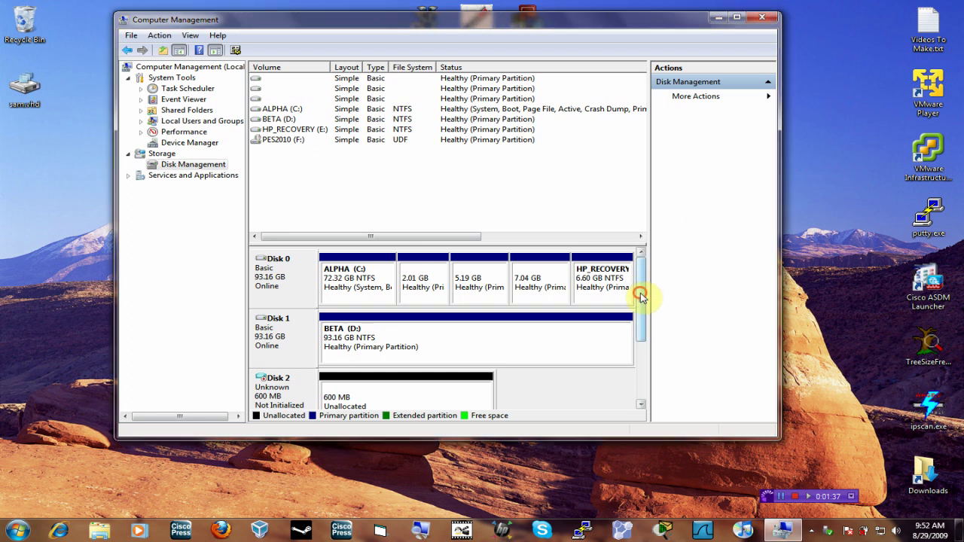
# Initialize the new Disk 2 with the MBR partition style
pyautogui.scroll(-1, 640, 311)
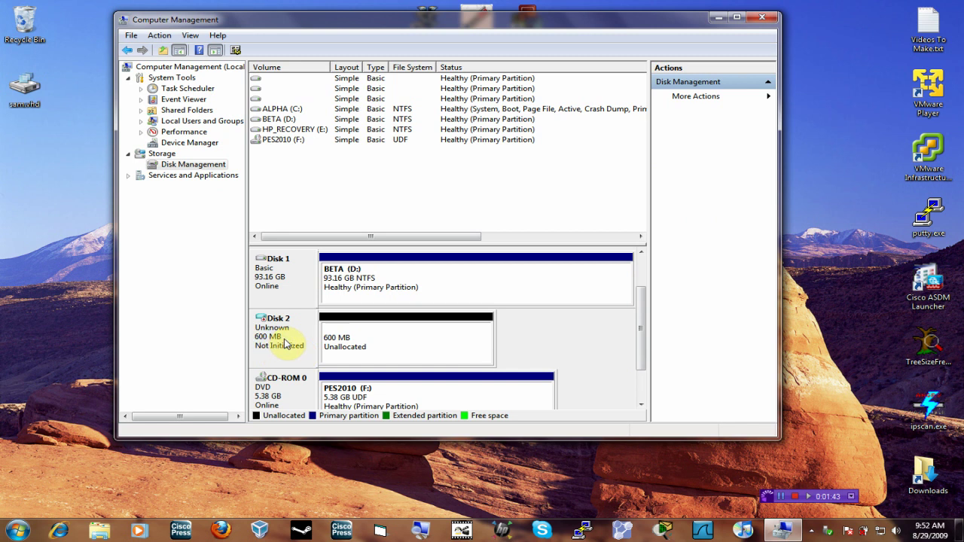
pyautogui.rightClick(281, 340)
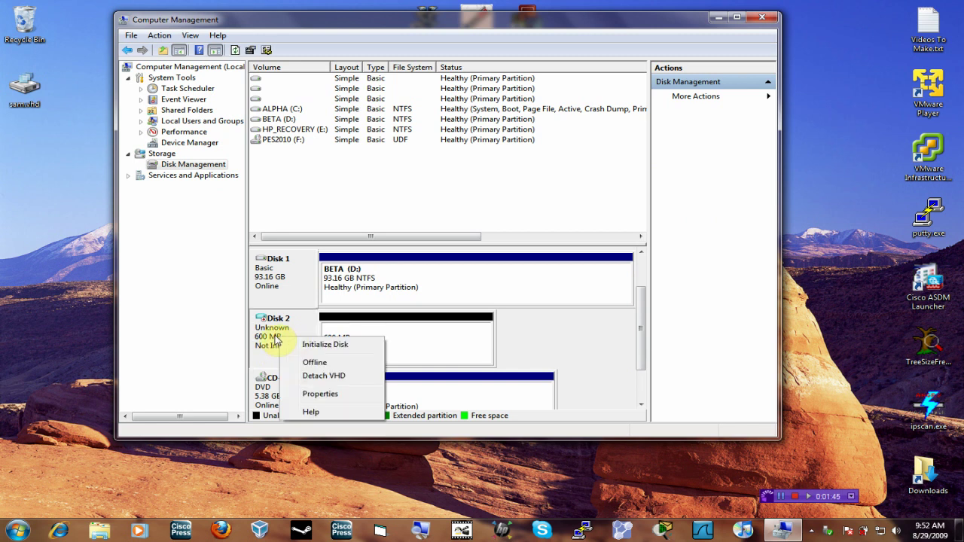
pyautogui.rightClick(264, 332)
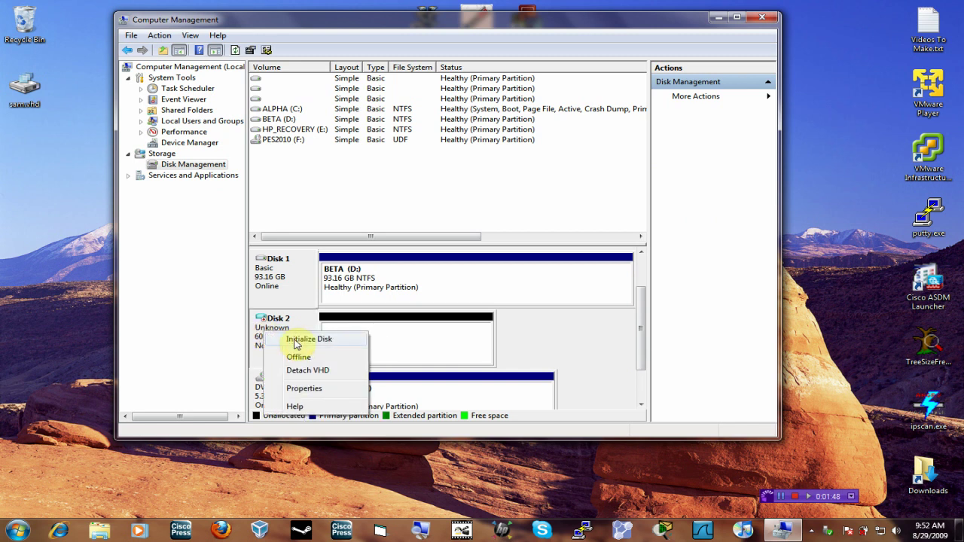
pyautogui.click(295, 342)
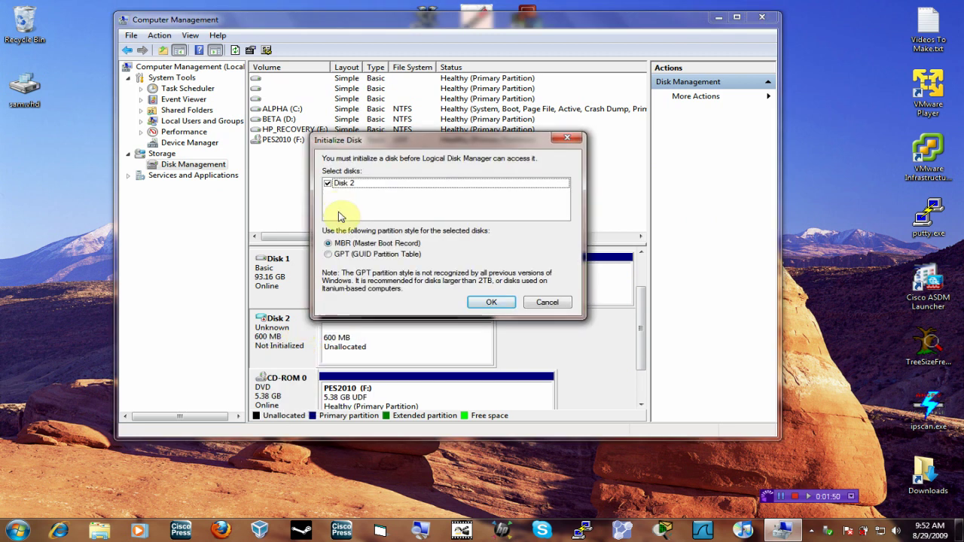
pyautogui.click(491, 302)
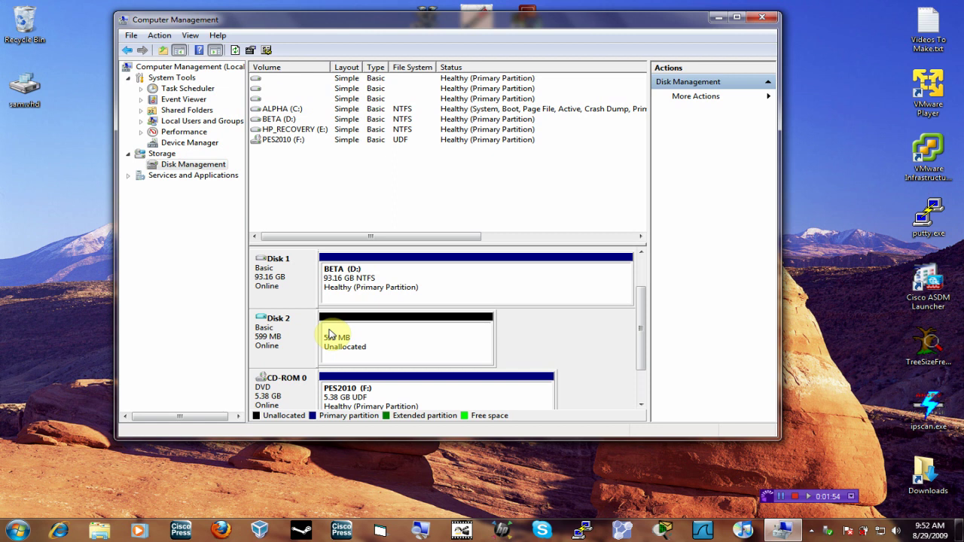
# Retry opening the virtual disk file, dismiss the errors and close the stray browser window
pyautogui.doubleClick(37, 93)
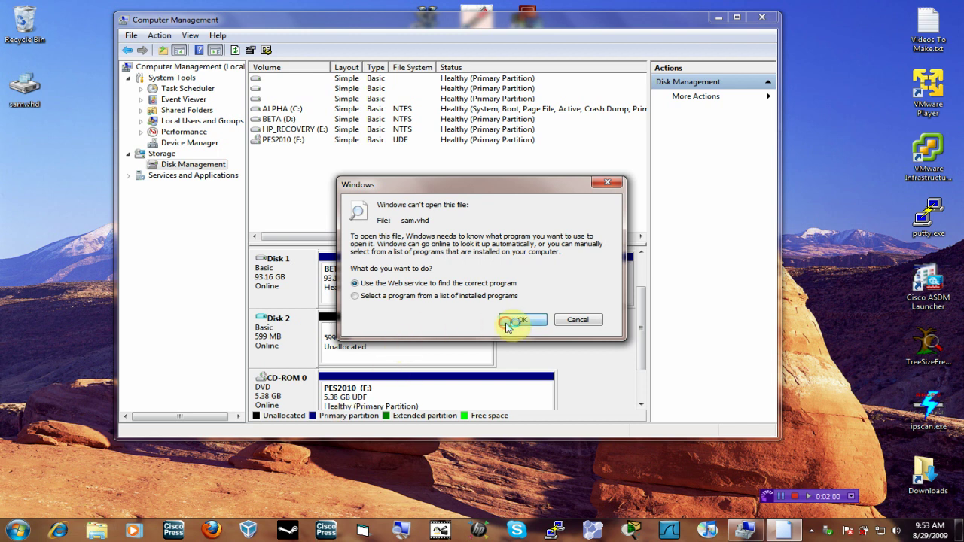
pyautogui.click(570, 320)
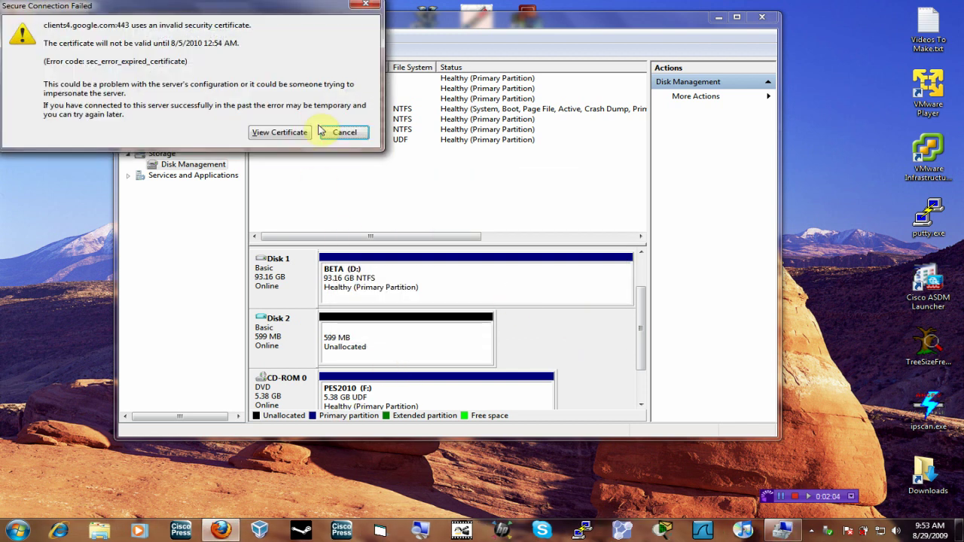
pyautogui.click(344, 132)
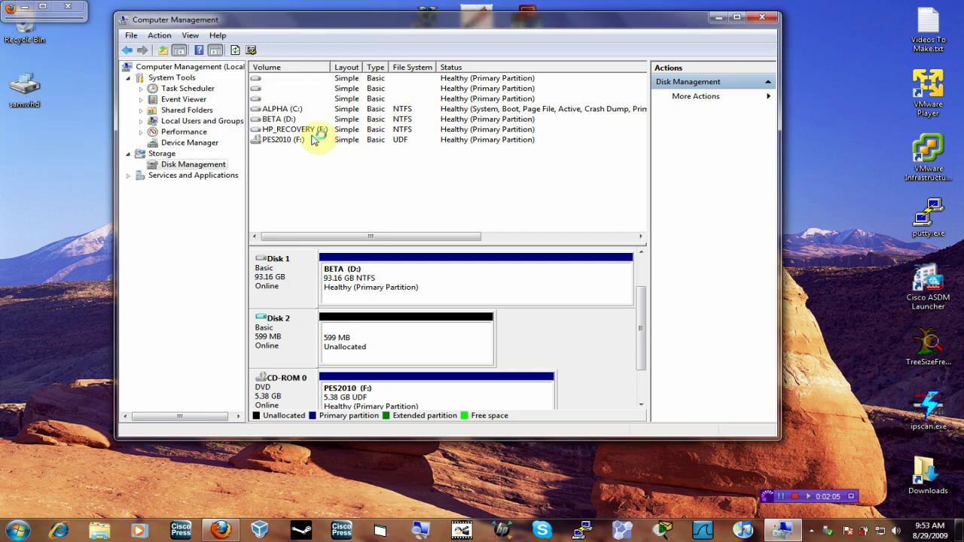
pyautogui.click(67, 6)
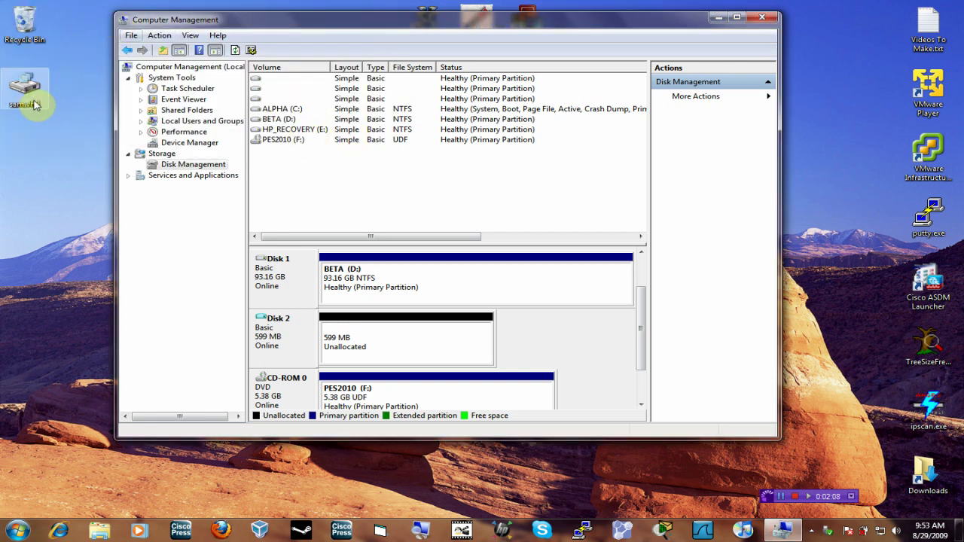
# Open the Computer window from Start to view the drives, then close it
pyautogui.click(17, 531)
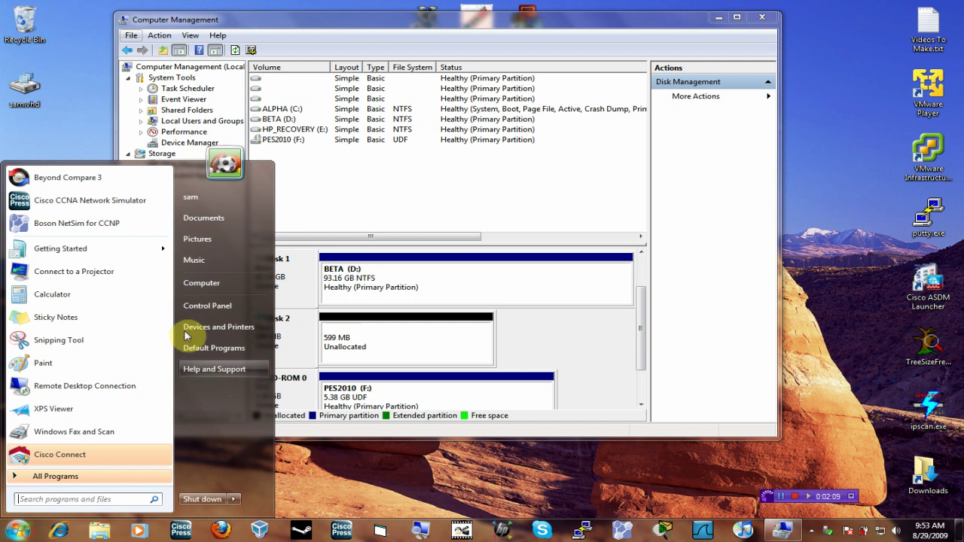
pyautogui.click(207, 287)
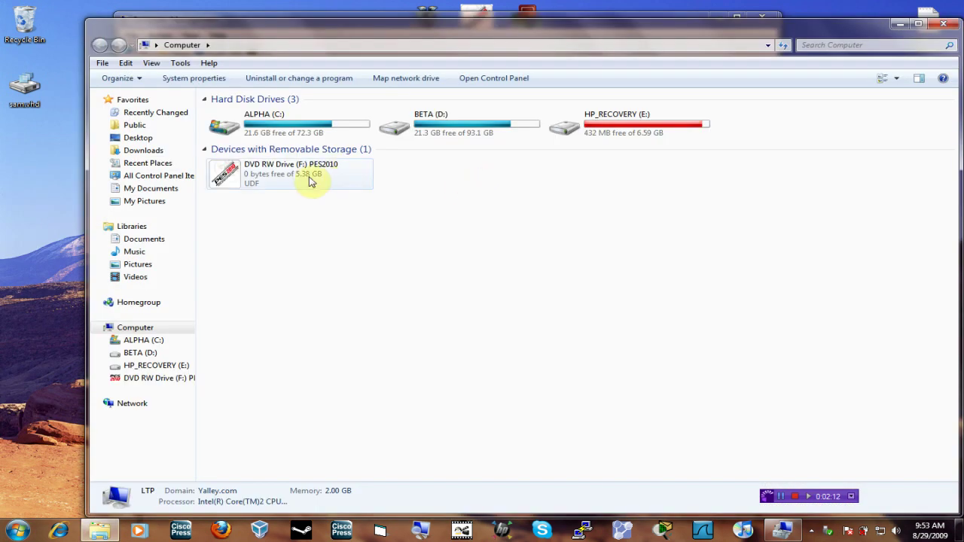
pyautogui.click(942, 23)
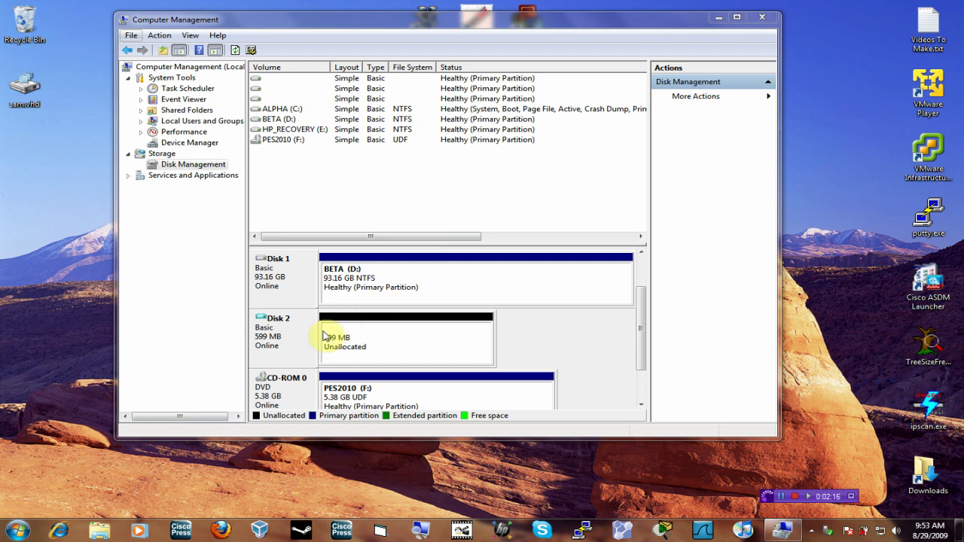
# Create a 597 MB simple volume on Disk 2 with drive letter V and NTFS quick format
pyautogui.rightClick(324, 336)
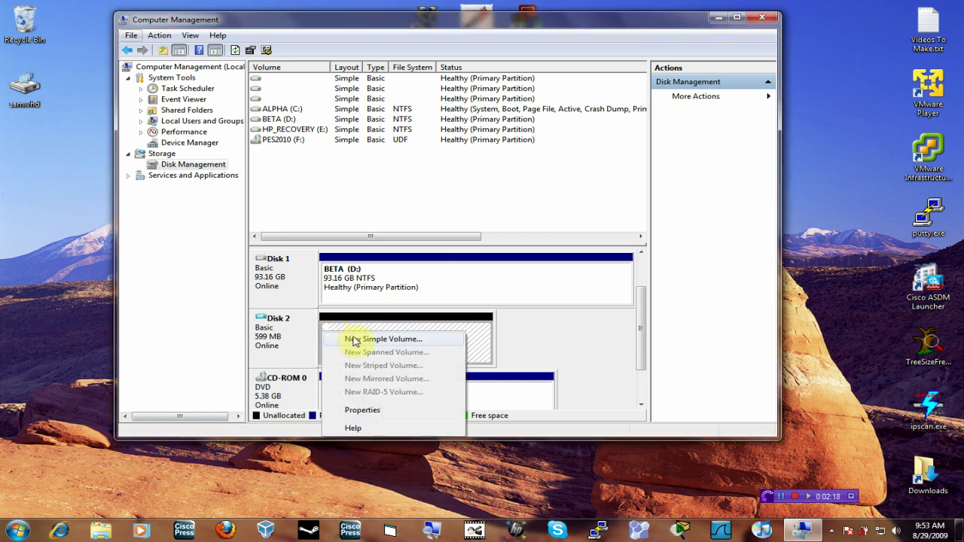
pyautogui.click(383, 339)
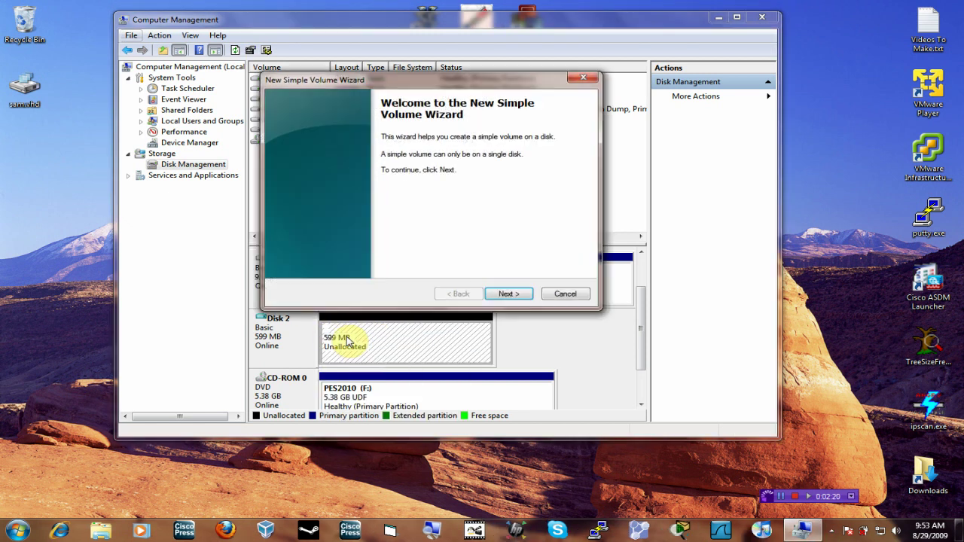
pyautogui.click(506, 294)
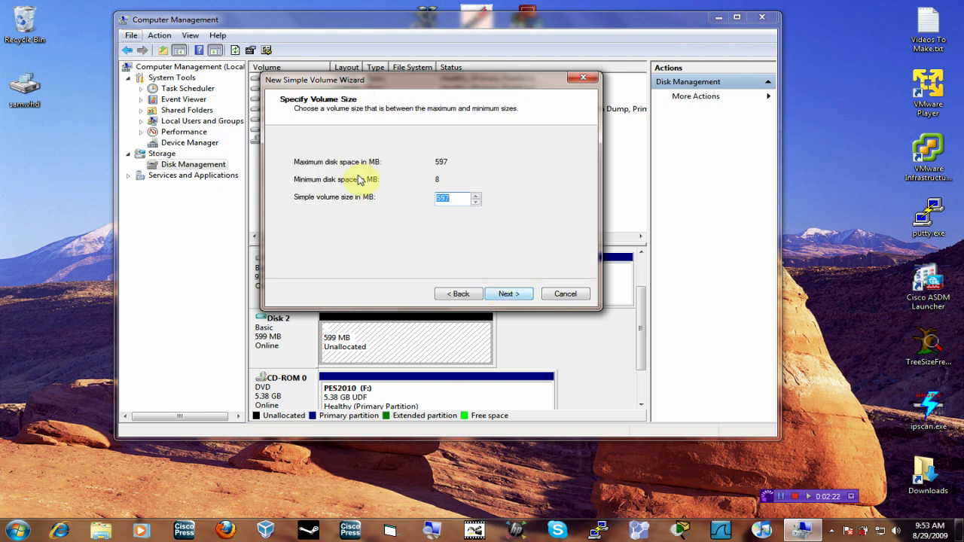
pyautogui.click(506, 293)
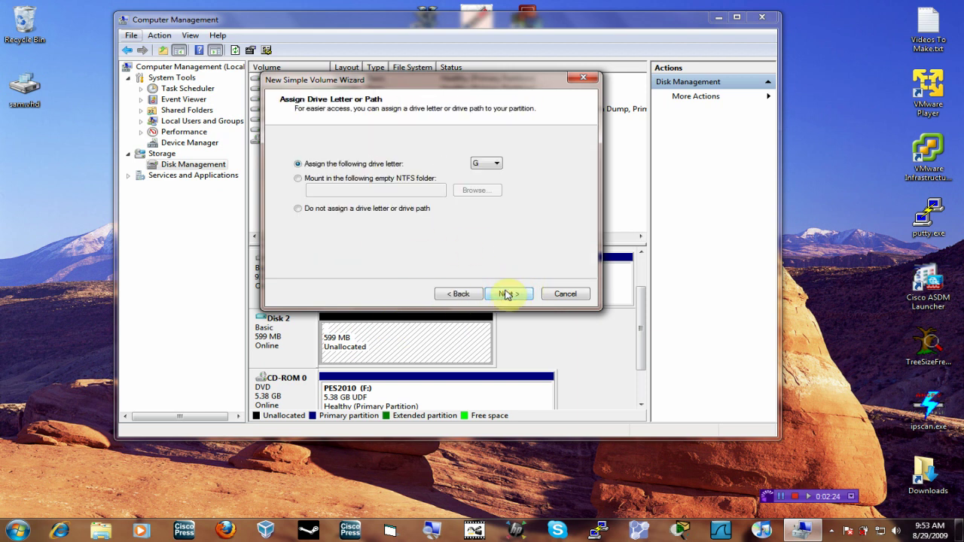
pyautogui.click(490, 165)
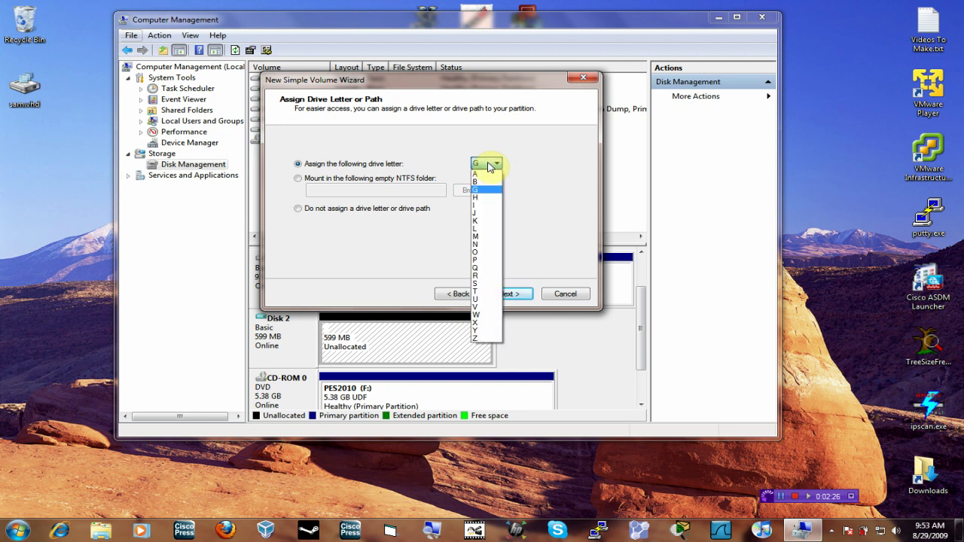
pyautogui.click(478, 321)
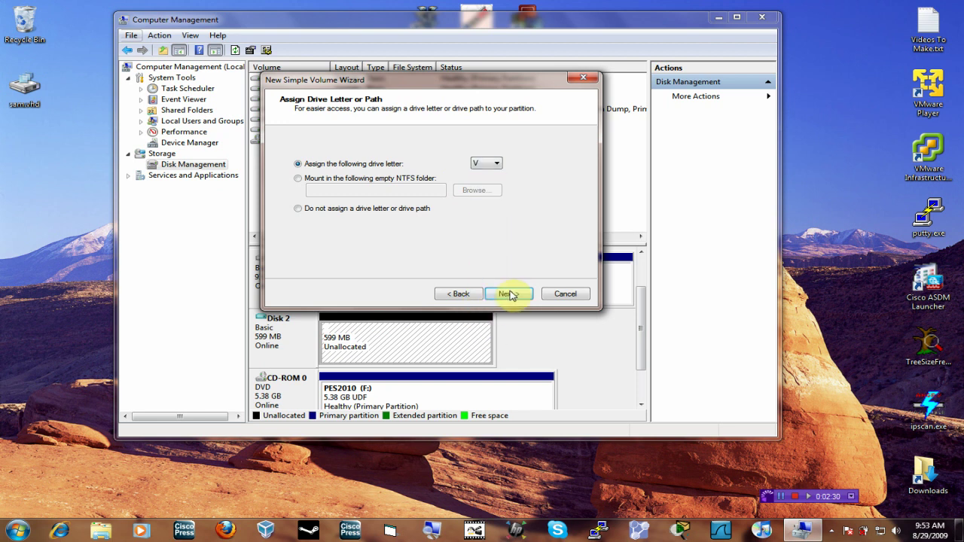
pyautogui.click(511, 294)
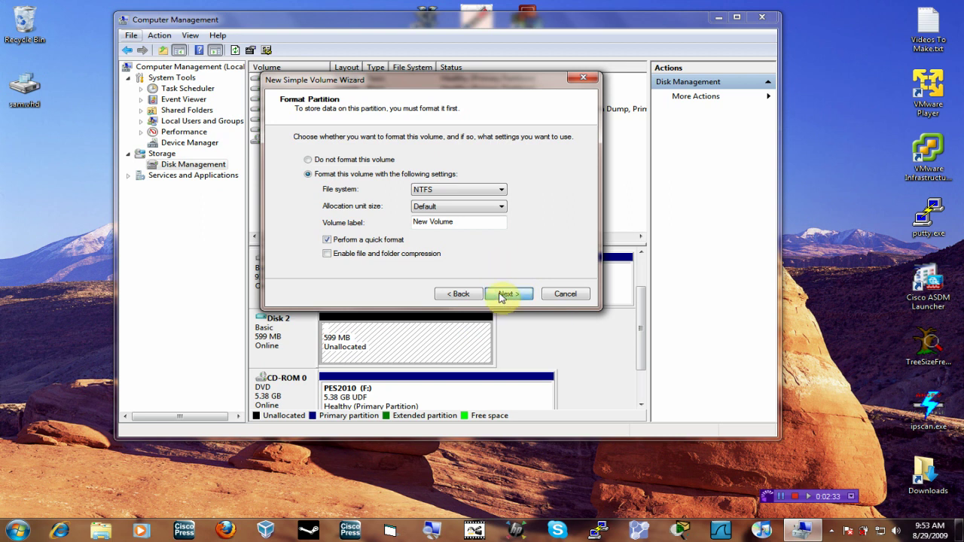
pyautogui.click(501, 295)
pyautogui.click(501, 295)
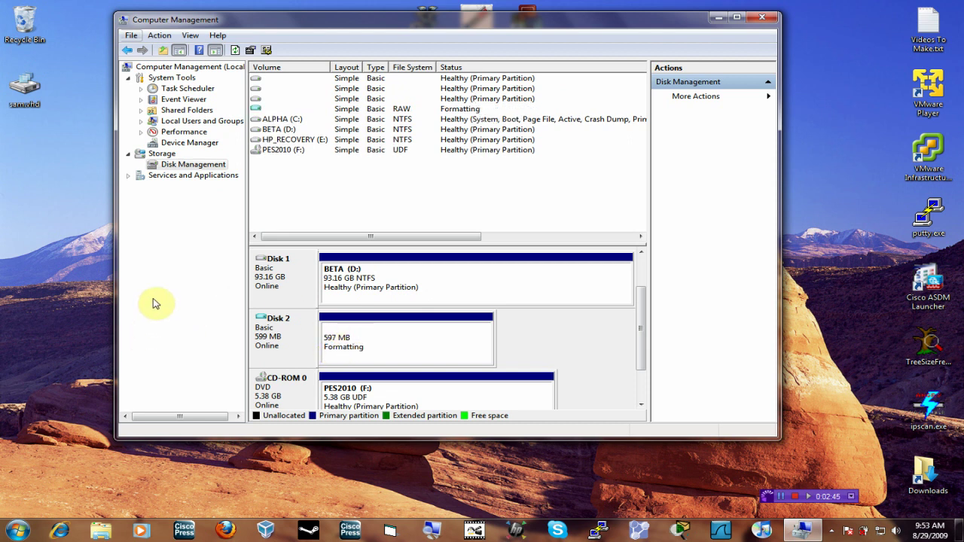
# Open New Volume (V:) from Start > Computer and restore the Explorer window size
pyautogui.click(12, 534)
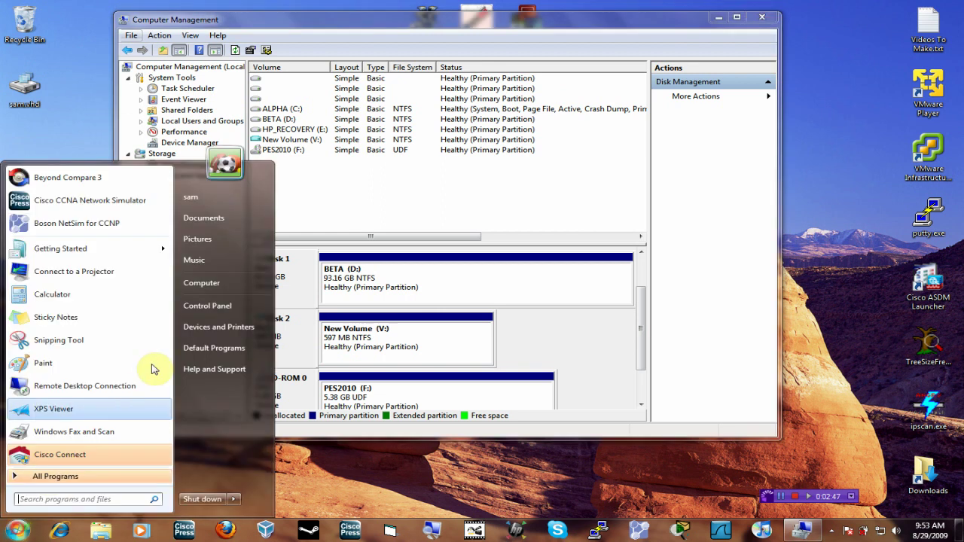
pyautogui.click(206, 295)
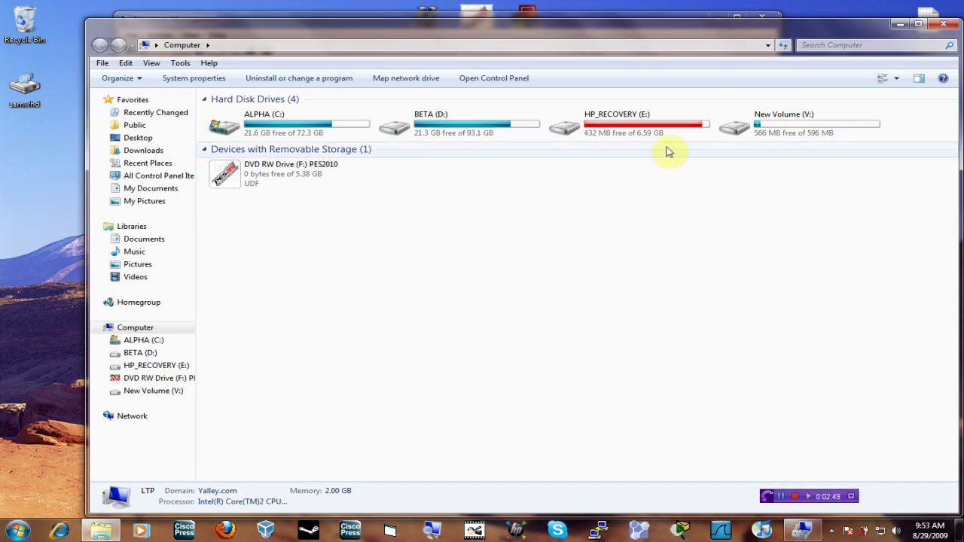
pyautogui.moveTo(765, 132)
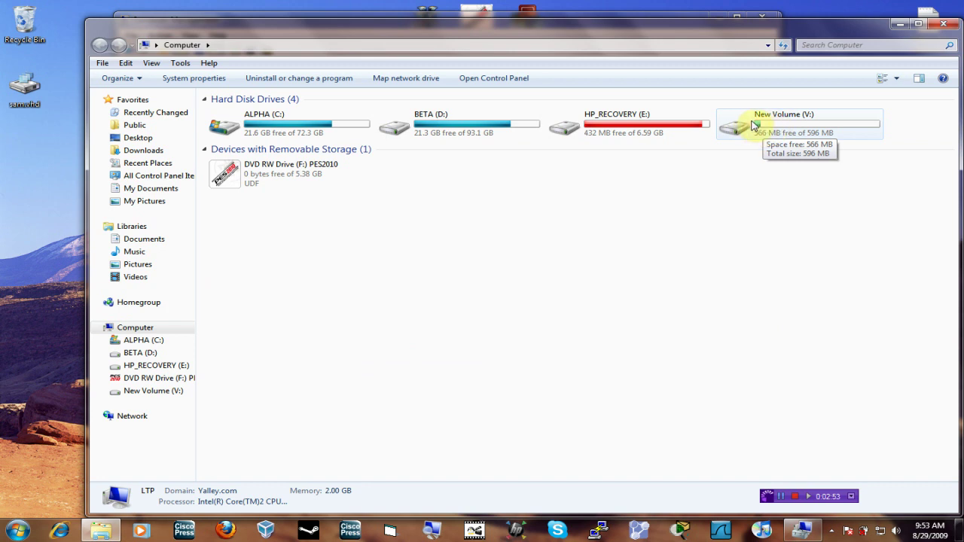
pyautogui.doubleClick(757, 124)
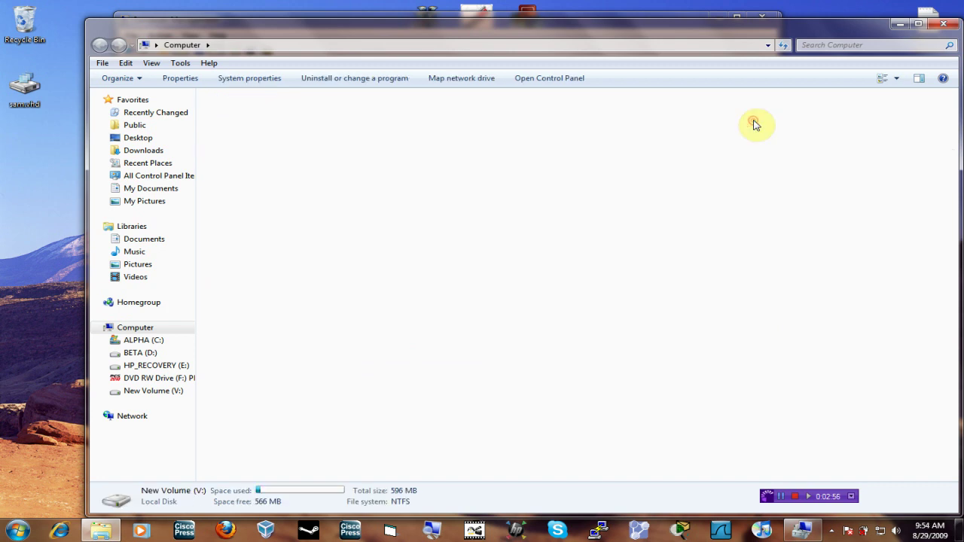
pyautogui.doubleClick(719, 31)
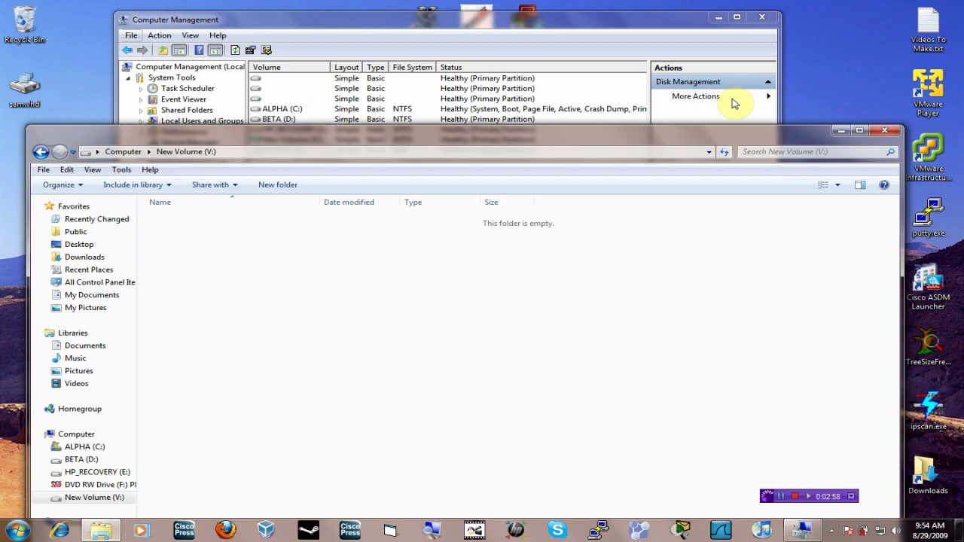
# Paste a copy of Videos To Make.txt into New Volume (V:), then go back to Computer
pyautogui.rightClick(929, 34)
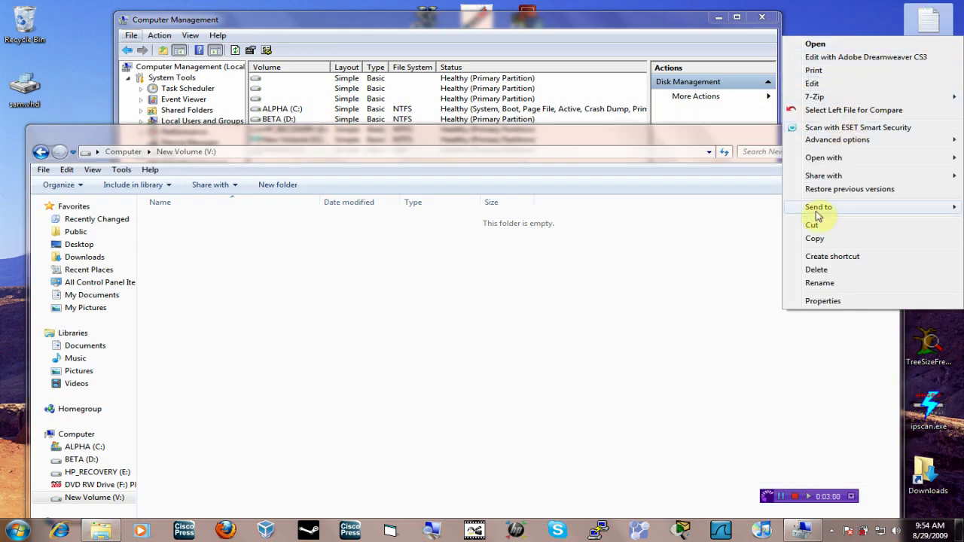
pyautogui.click(815, 238)
pyautogui.click(285, 260)
pyautogui.rightClick(285, 260)
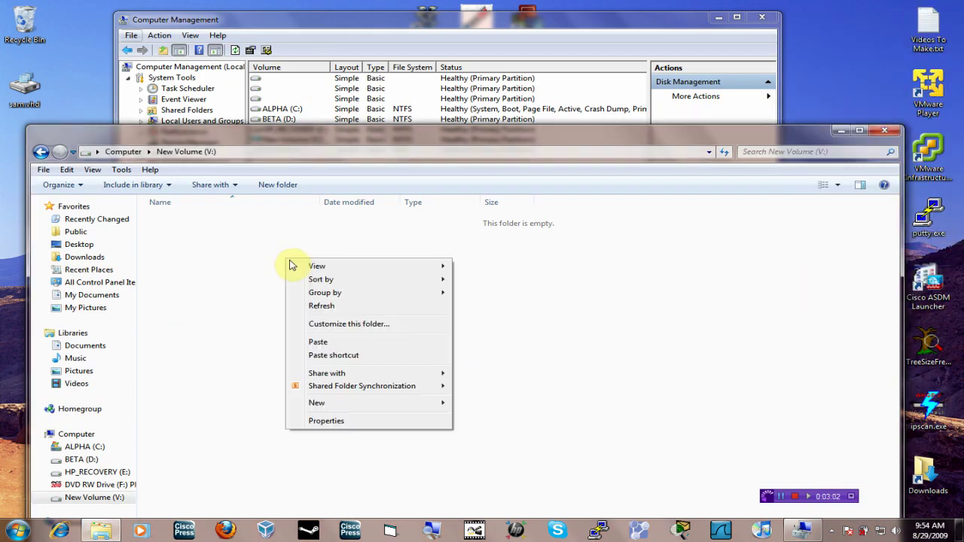
pyautogui.click(331, 342)
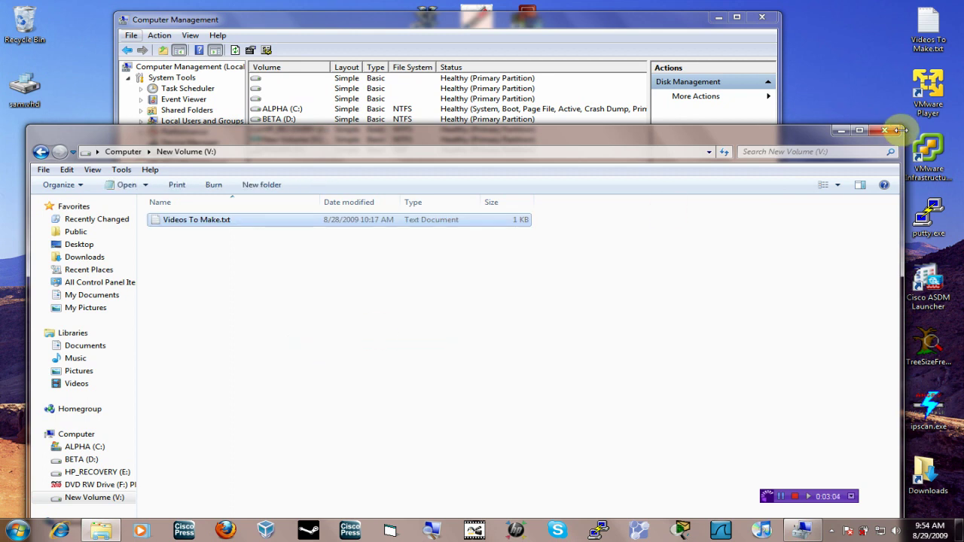
pyautogui.click(43, 152)
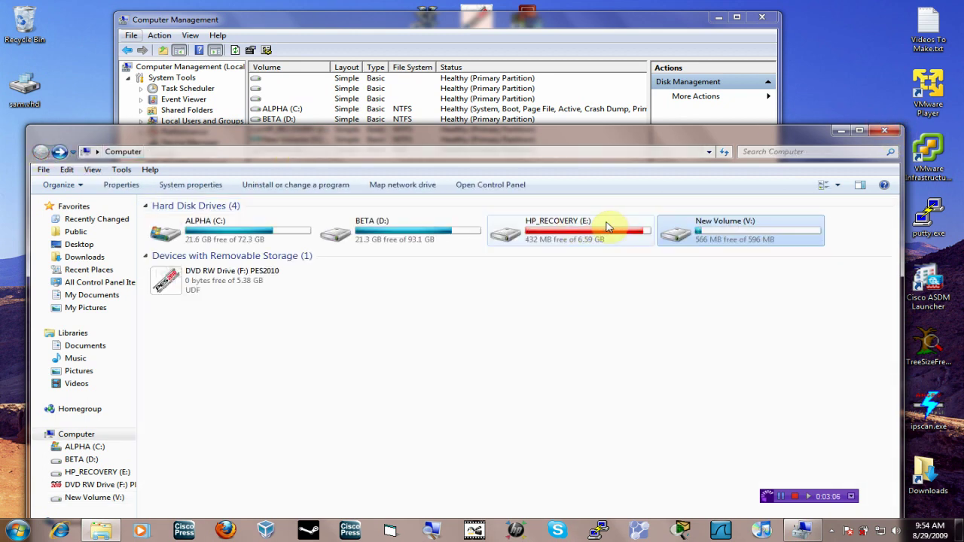
pyautogui.moveTo(722, 142); pyautogui.dragTo(793, 99)
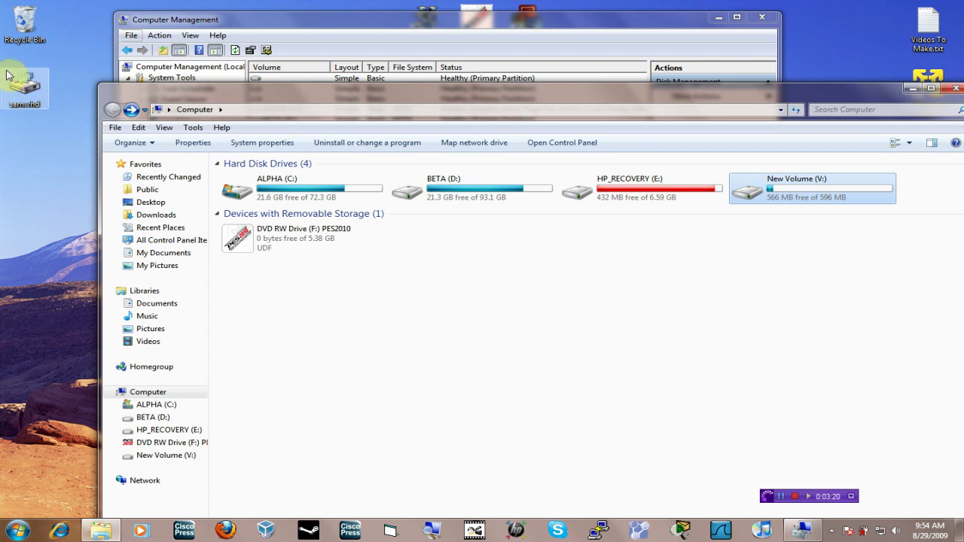
# Try opening sam.vhd from the desktop and dismiss the can't-open message
pyautogui.doubleClick(25, 94)
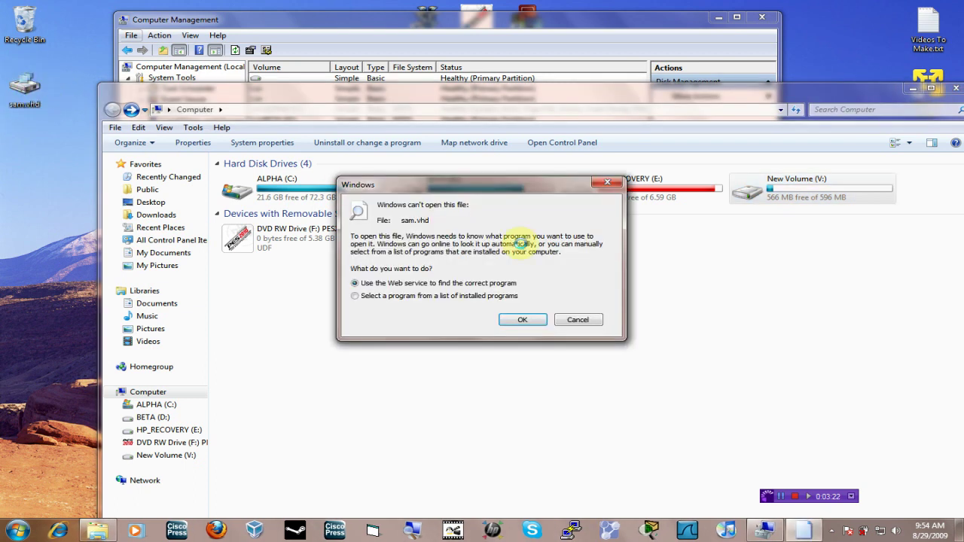
pyautogui.click(578, 320)
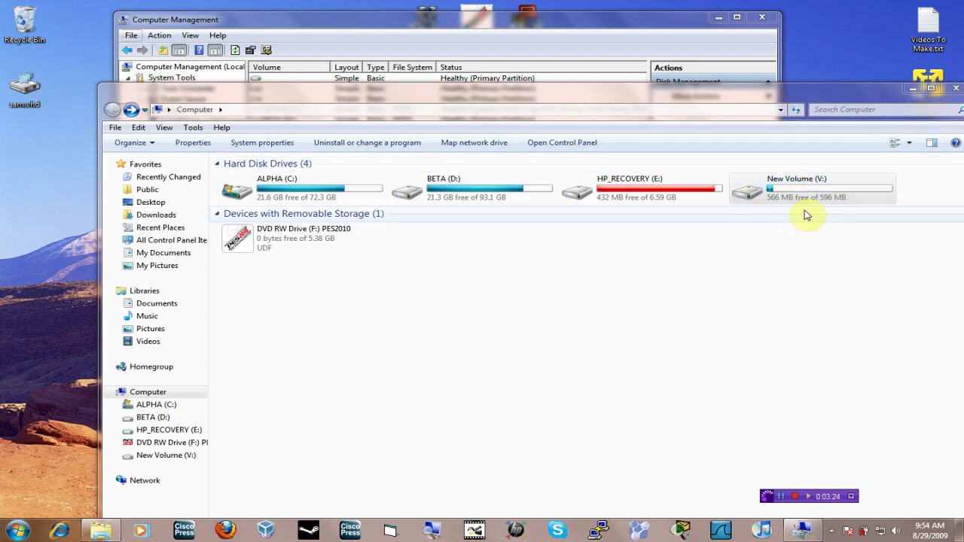
pyautogui.moveTo(2, 60); pyautogui.dragTo(65, 119)
pyautogui.rightClick(15, 87)
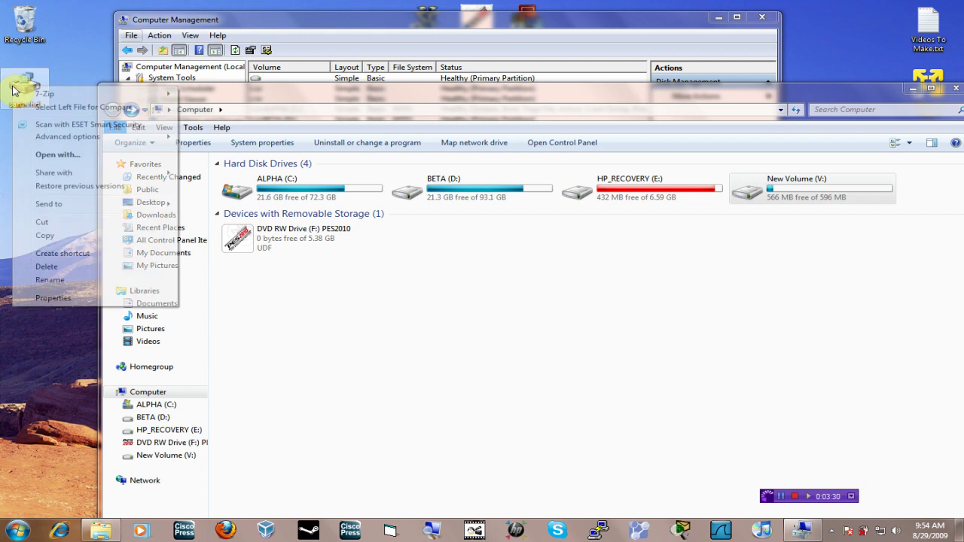
pyautogui.click(5, 224)
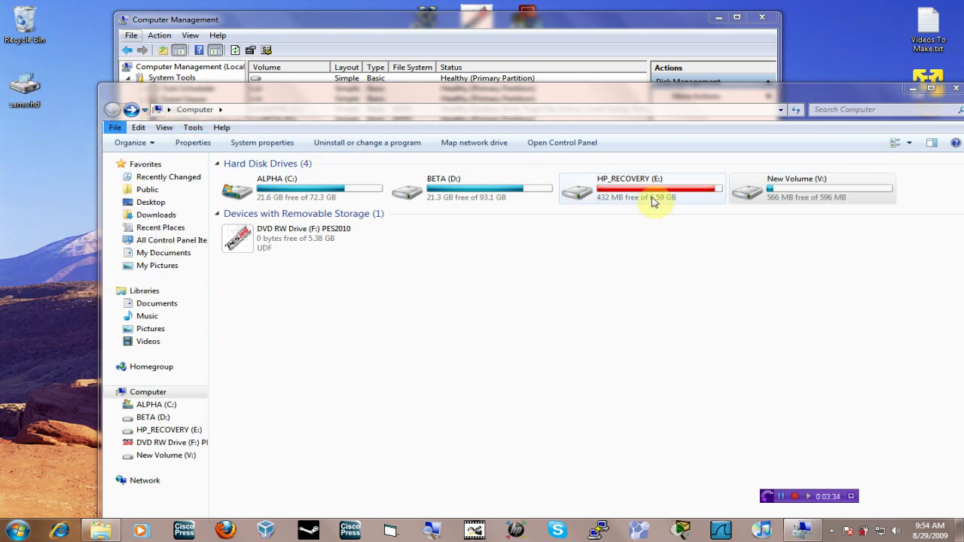
# Select New Volume (V:) in Computer to check its 566 MB free of 596 MB
pyautogui.click(783, 199)
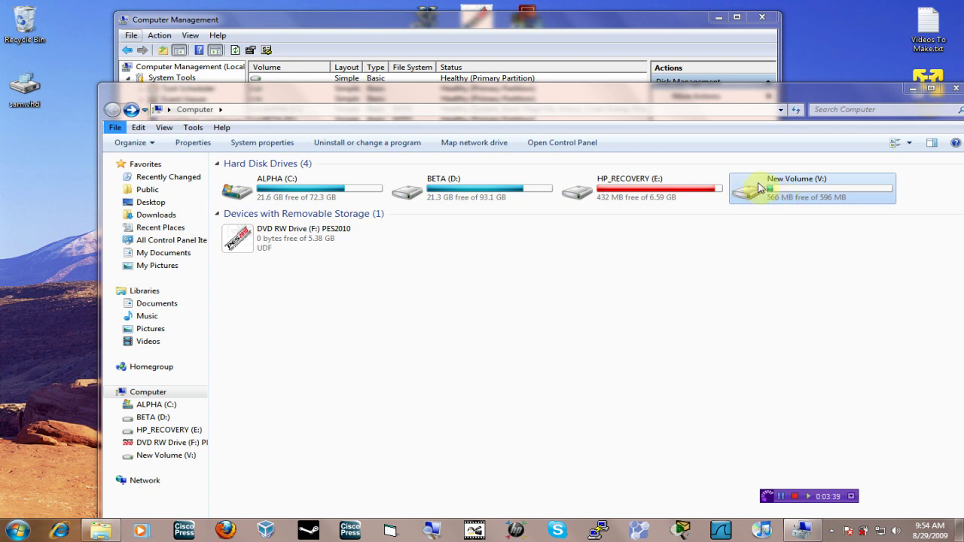
pyautogui.click(25, 85)
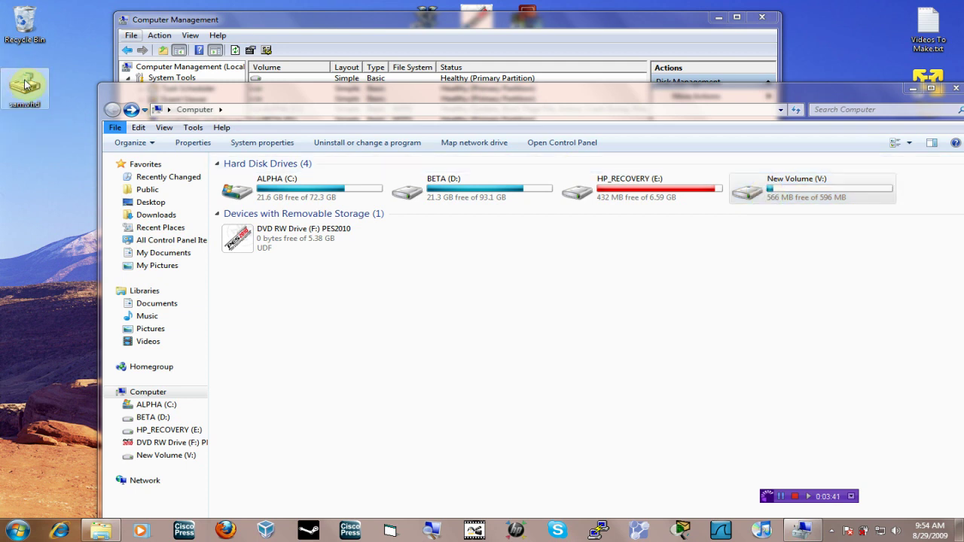
pyautogui.click(789, 202)
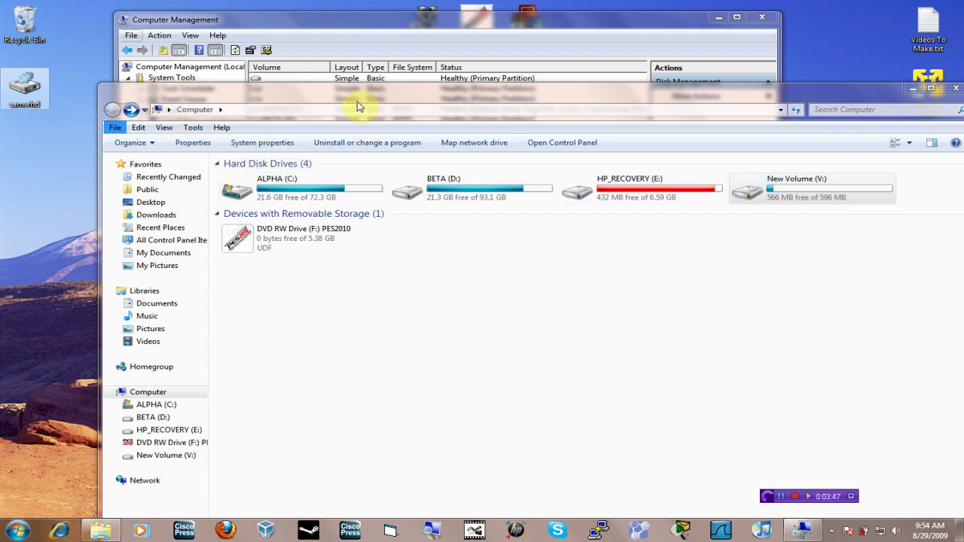
pyautogui.moveTo(358, 106); pyautogui.dragTo(357, 97)
# Attempt to delete sam.vhd, dismiss the file-in-use error, and bring Disk Management forward
pyautogui.rightClick(20, 92)
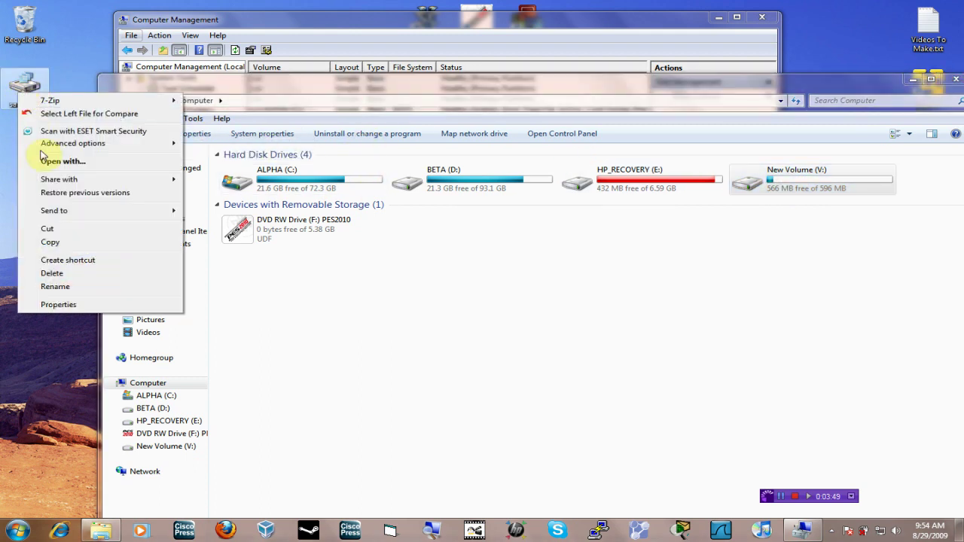
pyautogui.click(75, 273)
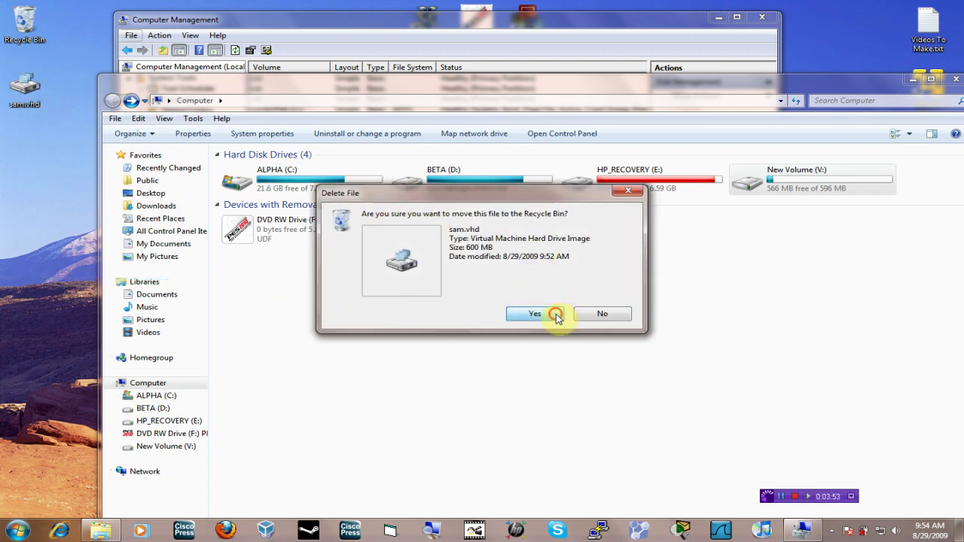
pyautogui.click(557, 316)
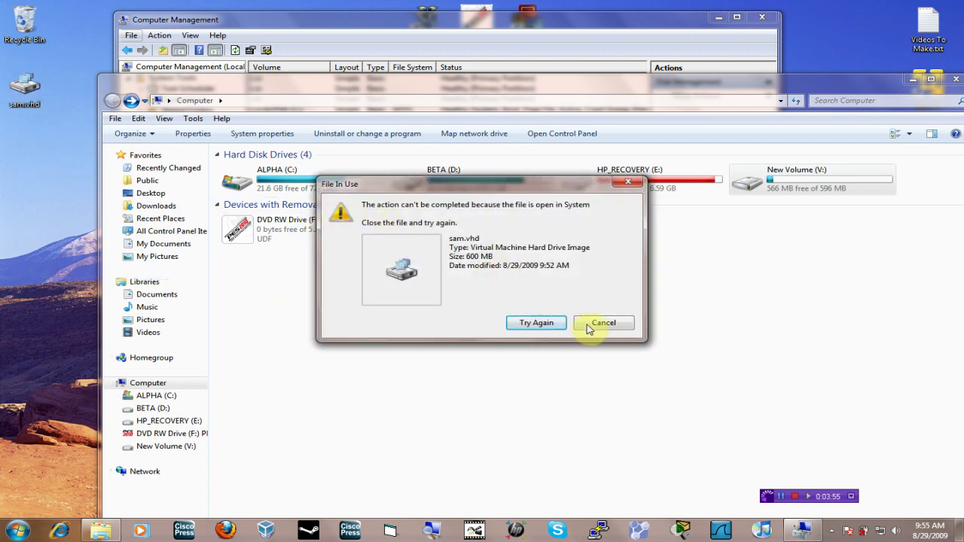
pyautogui.click(601, 324)
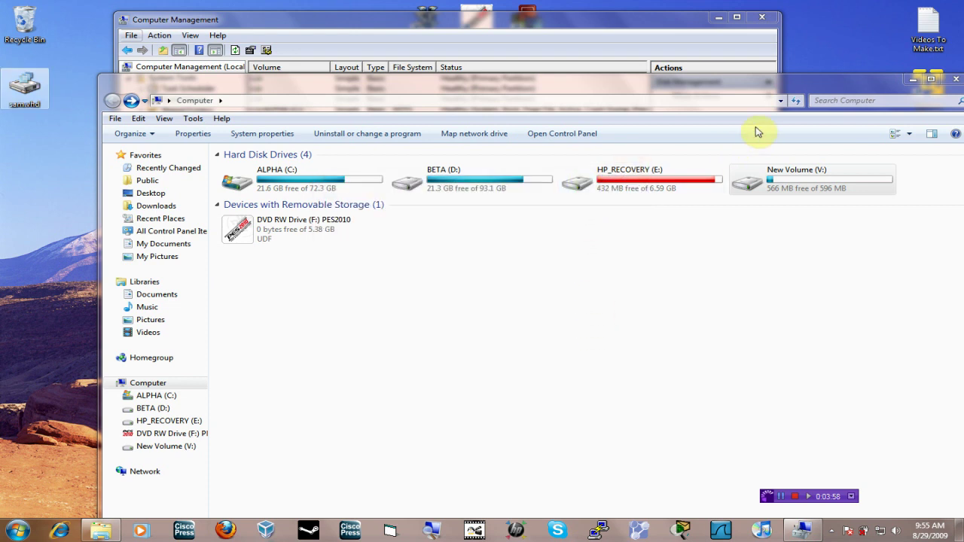
pyautogui.click(669, 66)
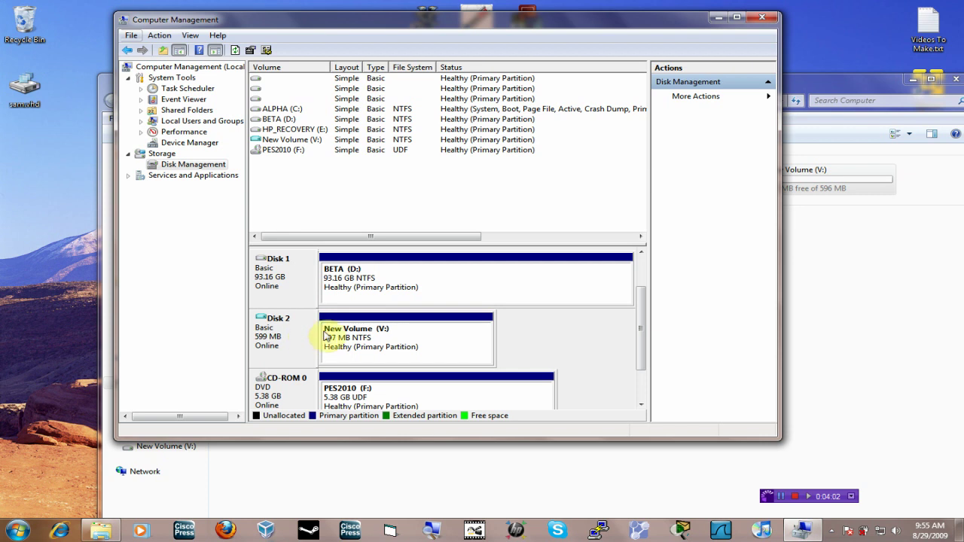
# Detach virtual Disk 2 with Detach VHD, removing New Volume (V:) from the drive list
pyautogui.rightClick(299, 338)
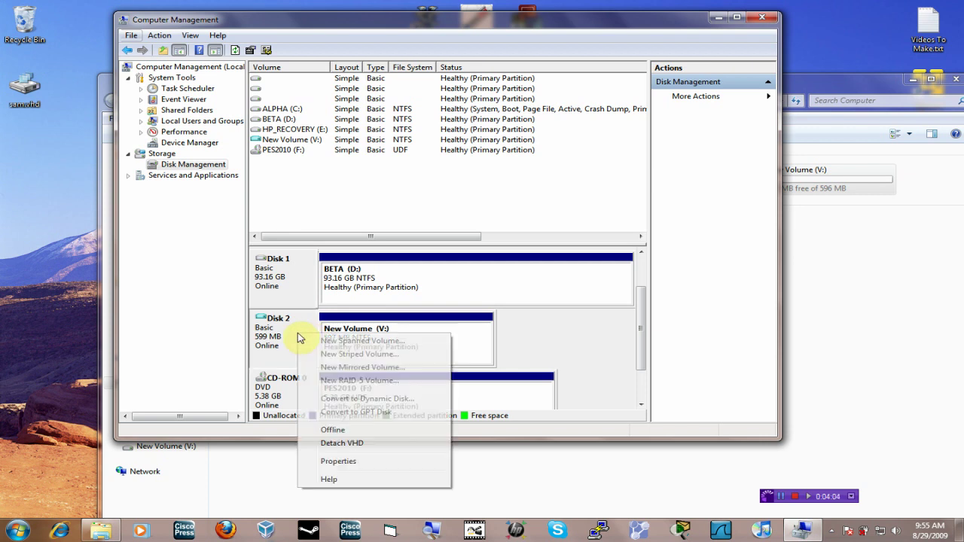
pyautogui.click(348, 444)
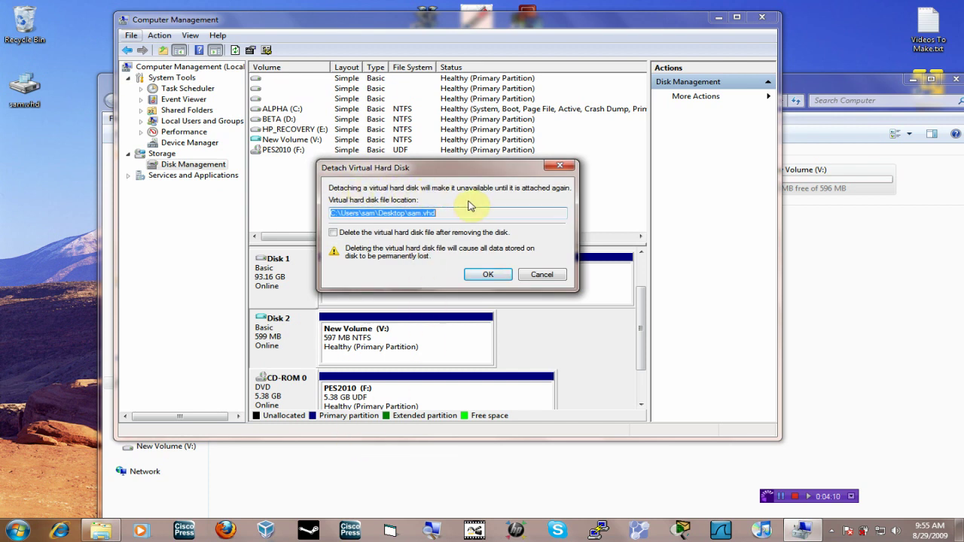
pyautogui.click(488, 275)
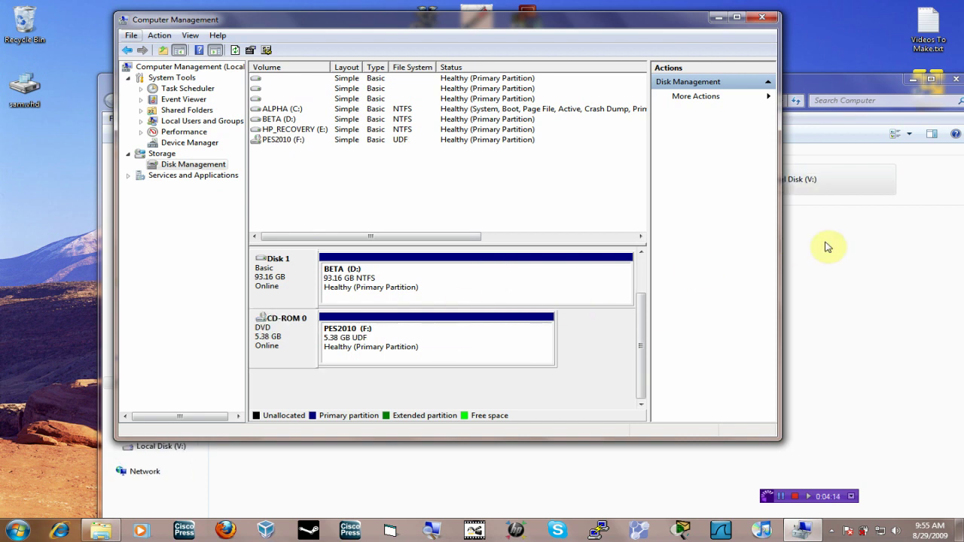
pyautogui.click(861, 248)
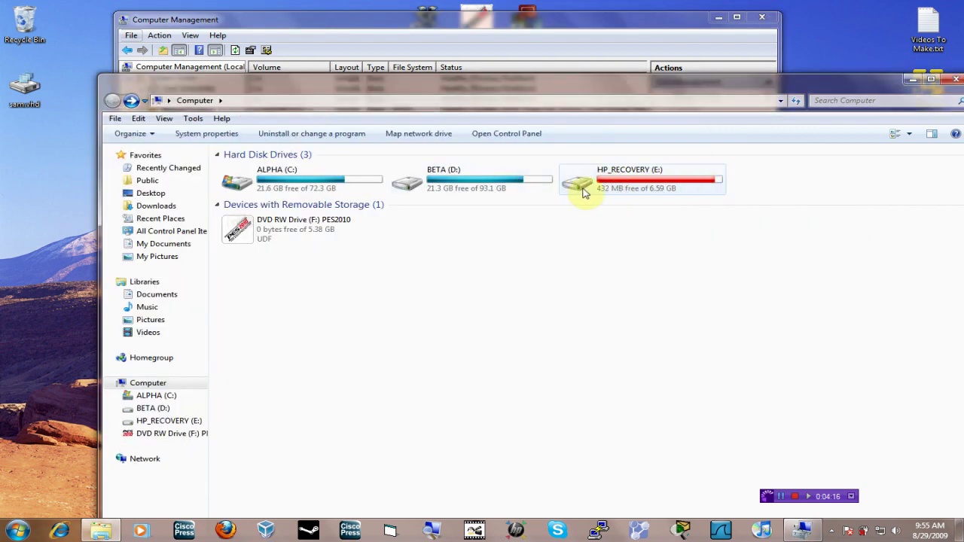
# Delete sam.vhd from the desktop into the Recycle Bin
pyautogui.rightClick(30, 97)
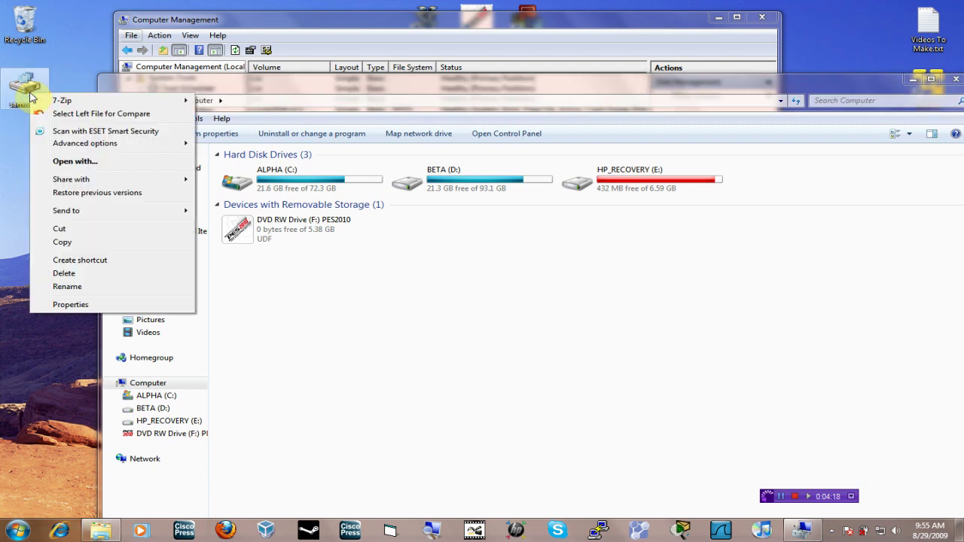
pyautogui.click(64, 273)
pyautogui.click(530, 311)
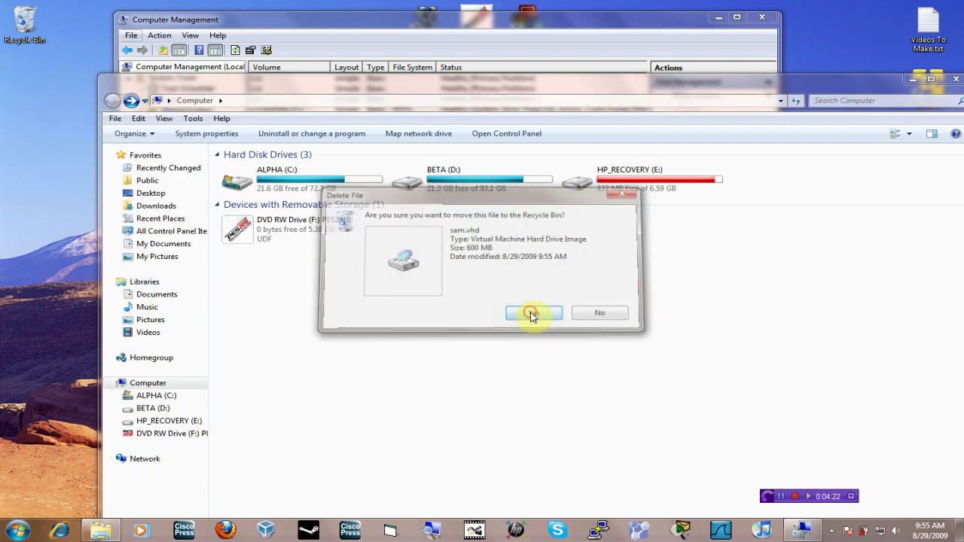
pyautogui.click(30, 27)
pyautogui.doubleClick(31, 27)
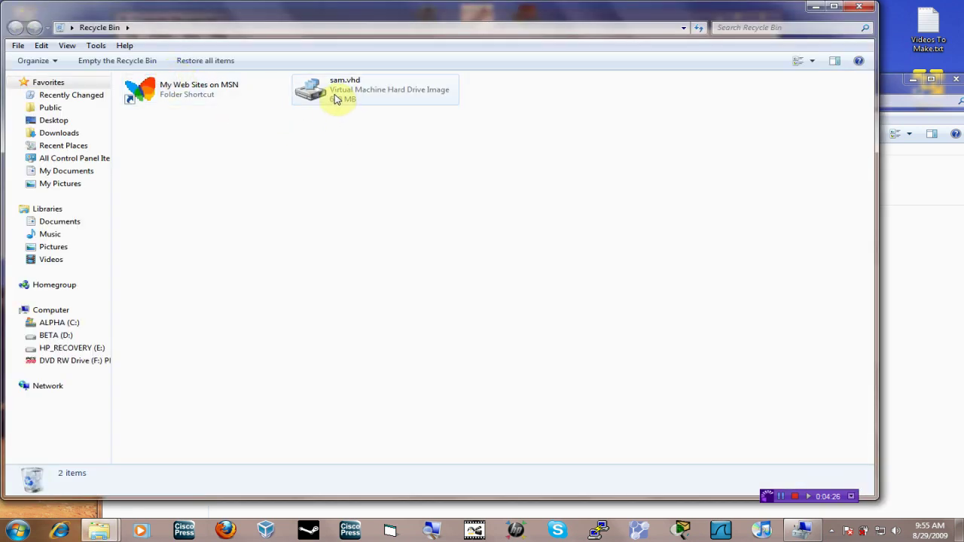
pyautogui.click(858, 8)
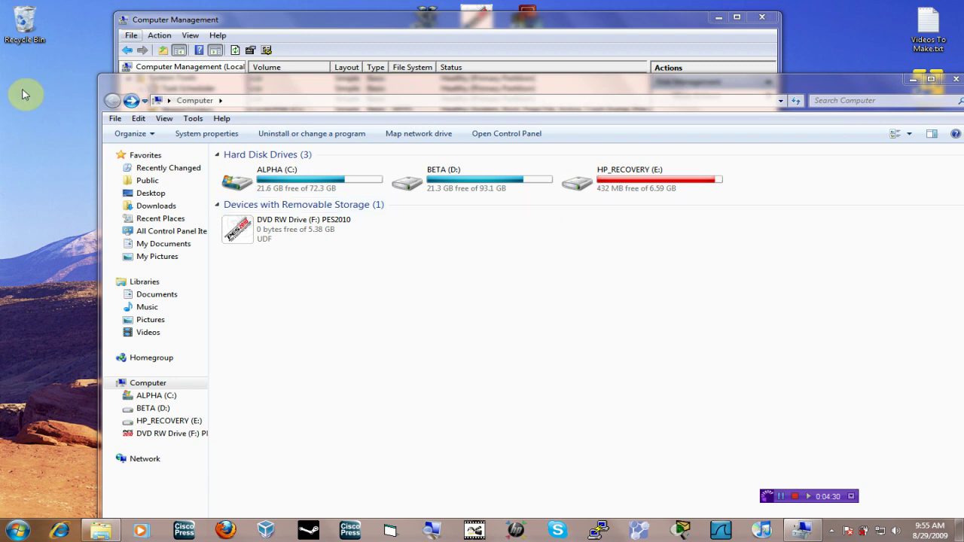
# Restore sam.vhd from the Recycle Bin back to the desktop
pyautogui.moveTo(15, 82); pyautogui.dragTo(75, 146)
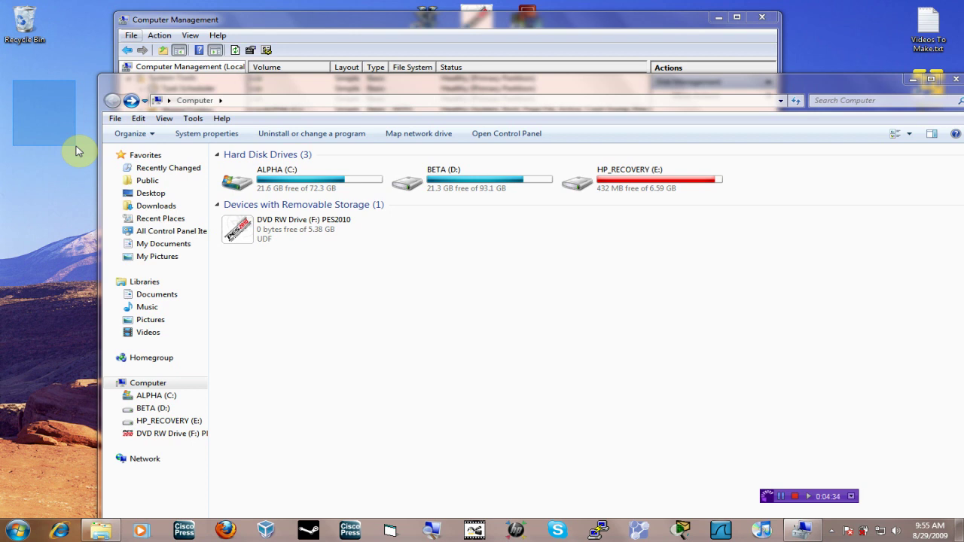
pyautogui.moveTo(75, 145); pyautogui.dragTo(55, 170)
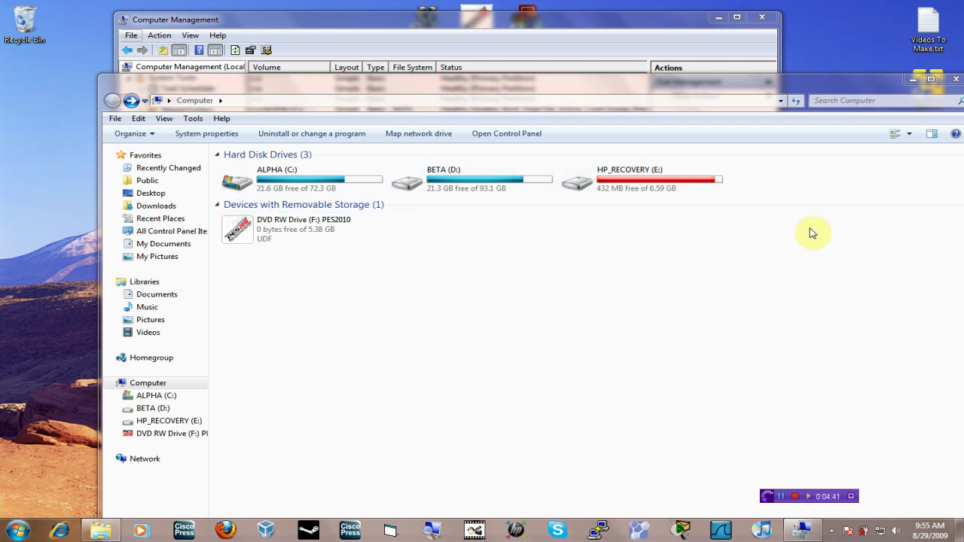
pyautogui.moveTo(3, 117)
pyautogui.mouseDown()
pyautogui.moveTo(82, 146)
pyautogui.moveTo(65, 103)
pyautogui.moveTo(79, 188)
pyautogui.mouseUp()
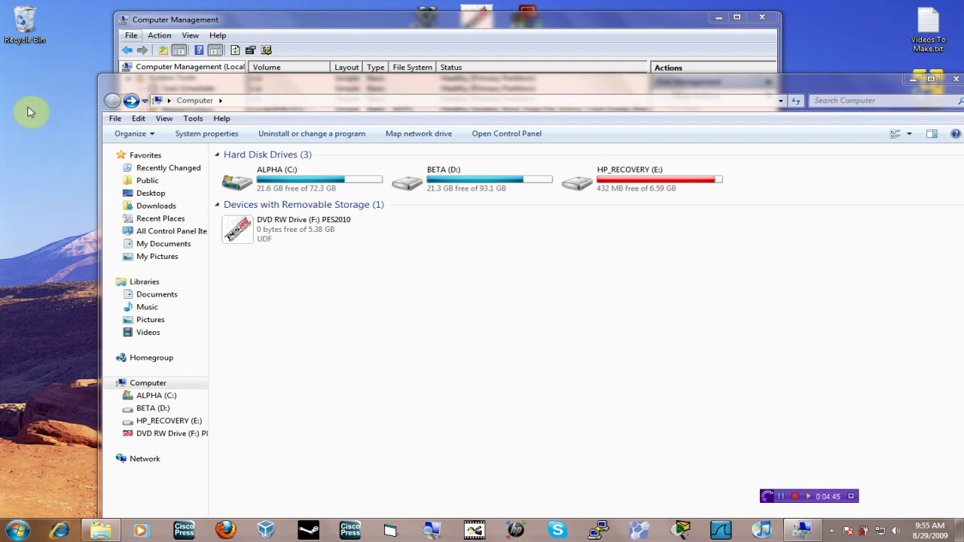
pyautogui.click(435, 40)
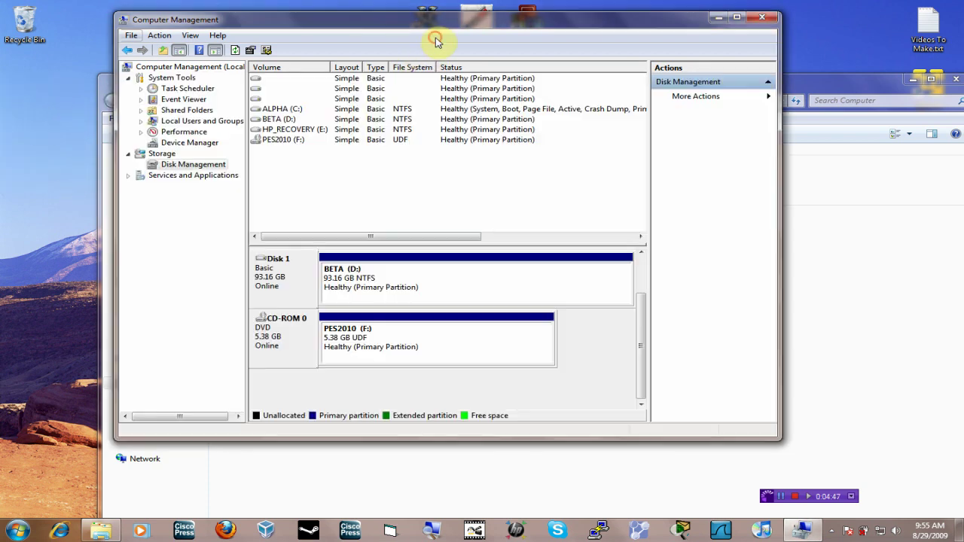
pyautogui.doubleClick(16, 23)
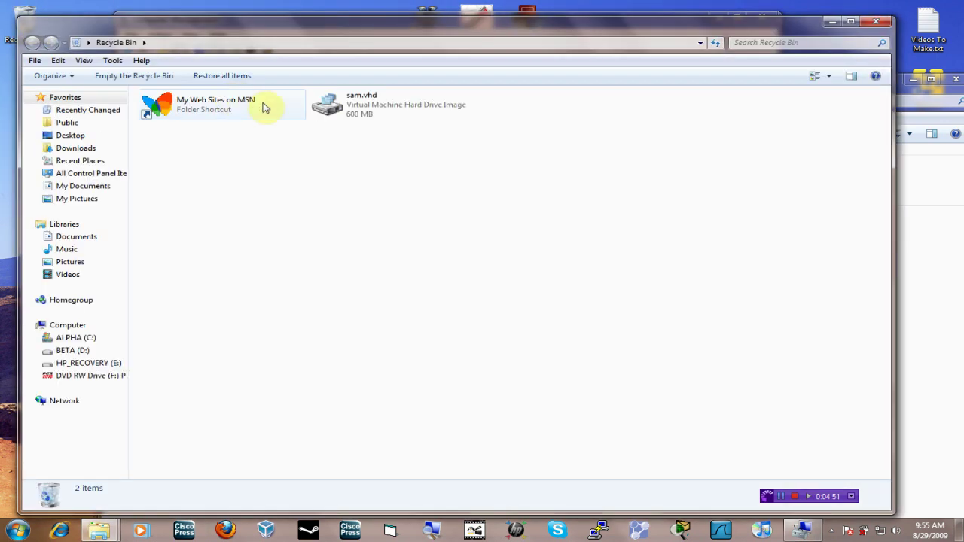
pyautogui.rightClick(324, 110)
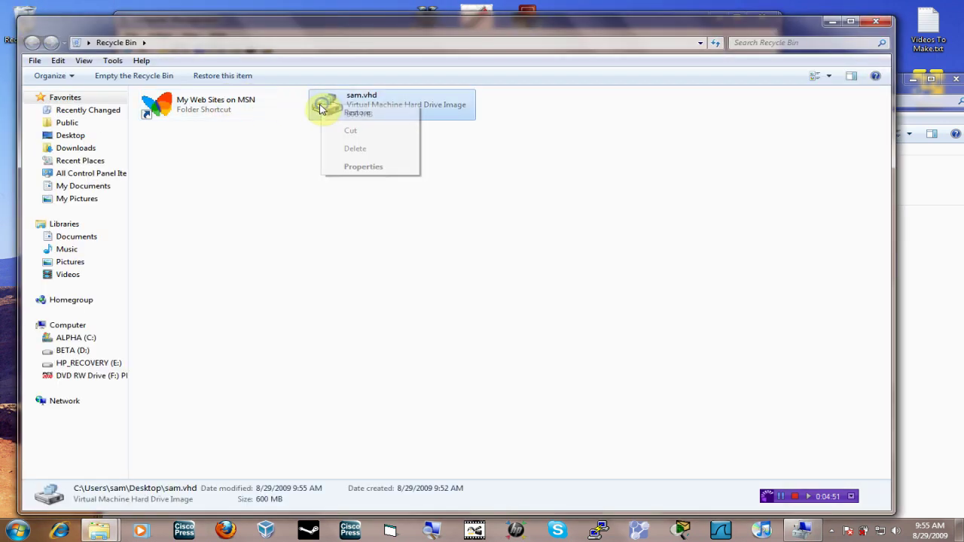
pyautogui.click(332, 113)
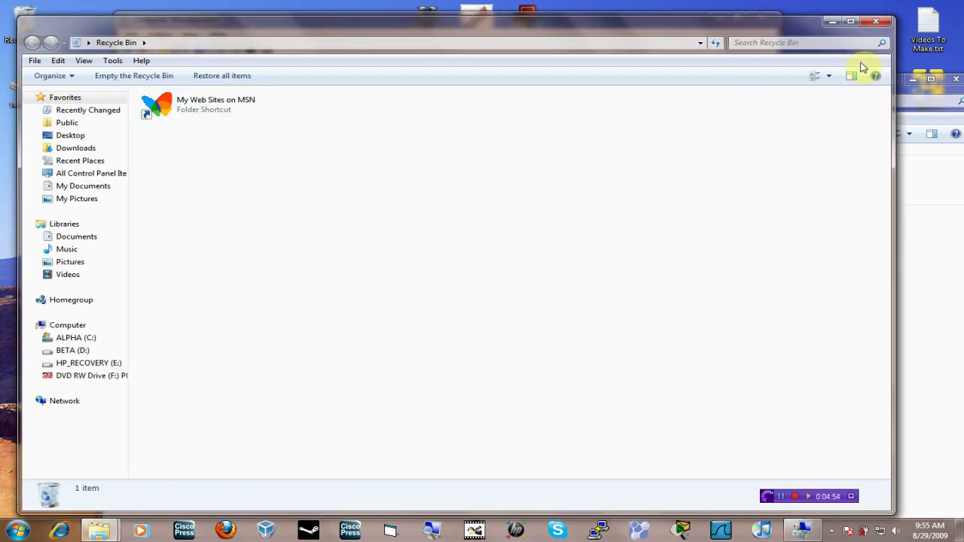
pyautogui.click(876, 22)
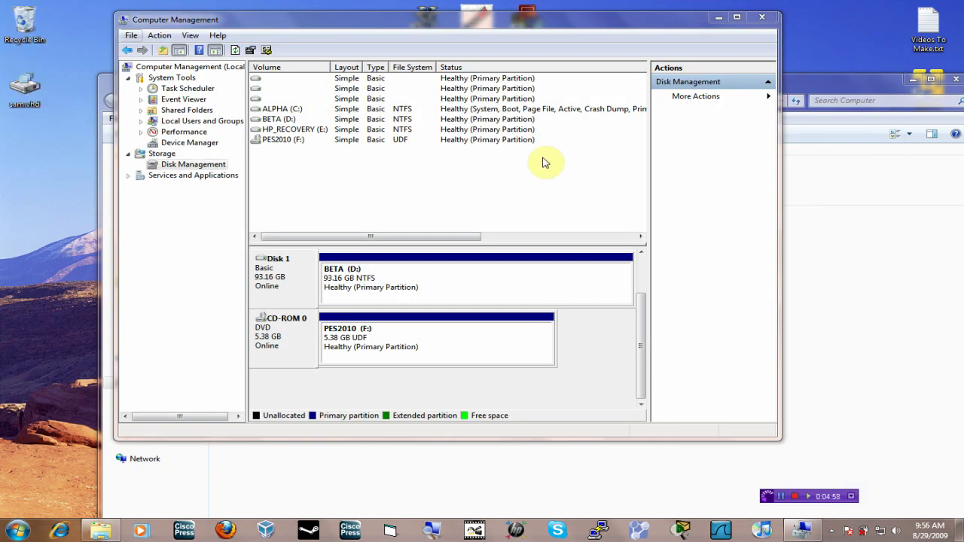
pyautogui.moveTo(641, 301); pyautogui.dragTo(641, 267)
pyautogui.click(843, 239)
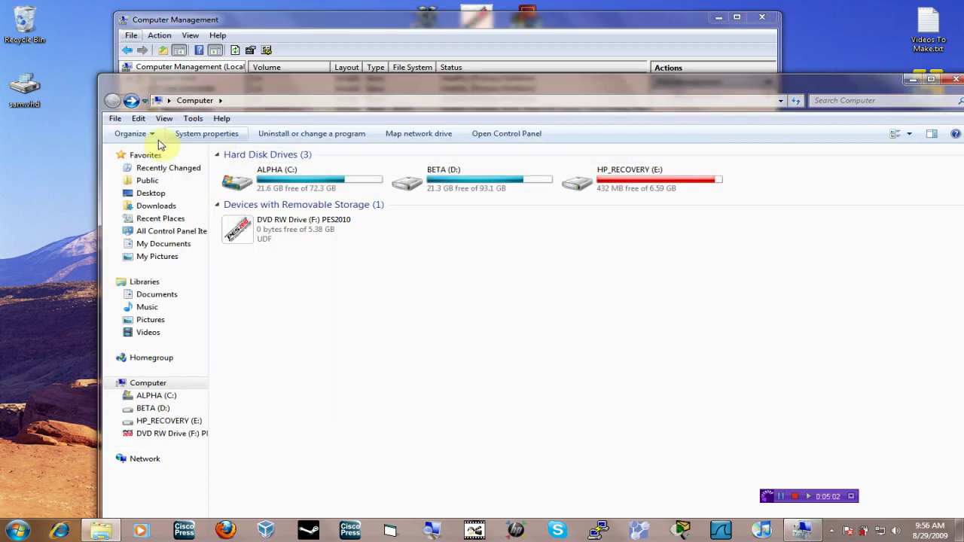
# Attach the VHD at Desktop\sam.vhd through Disk Management's Attach VHD dialog
pyautogui.click(357, 32)
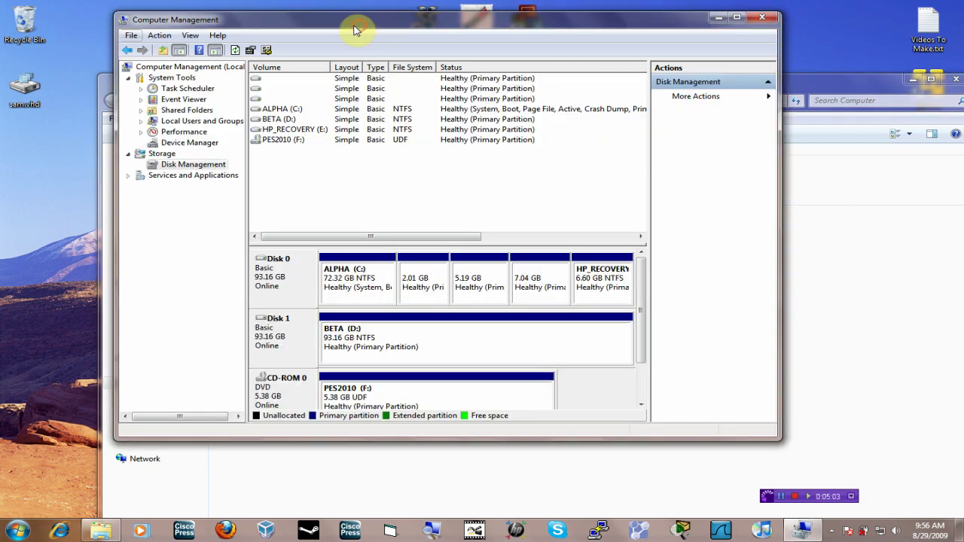
pyautogui.rightClick(279, 318)
pyautogui.click(164, 161)
pyautogui.rightClick(164, 157)
pyautogui.rightClick(160, 165)
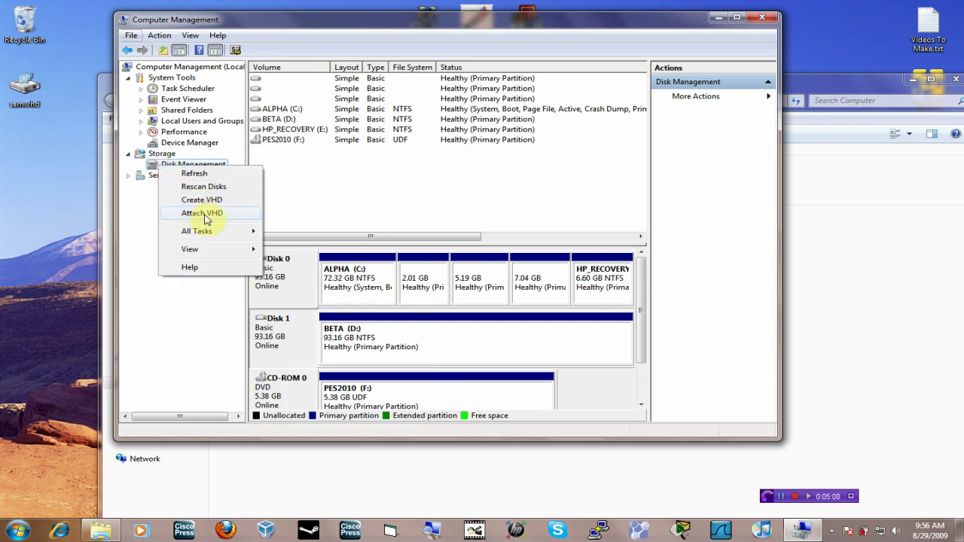
pyautogui.click(204, 214)
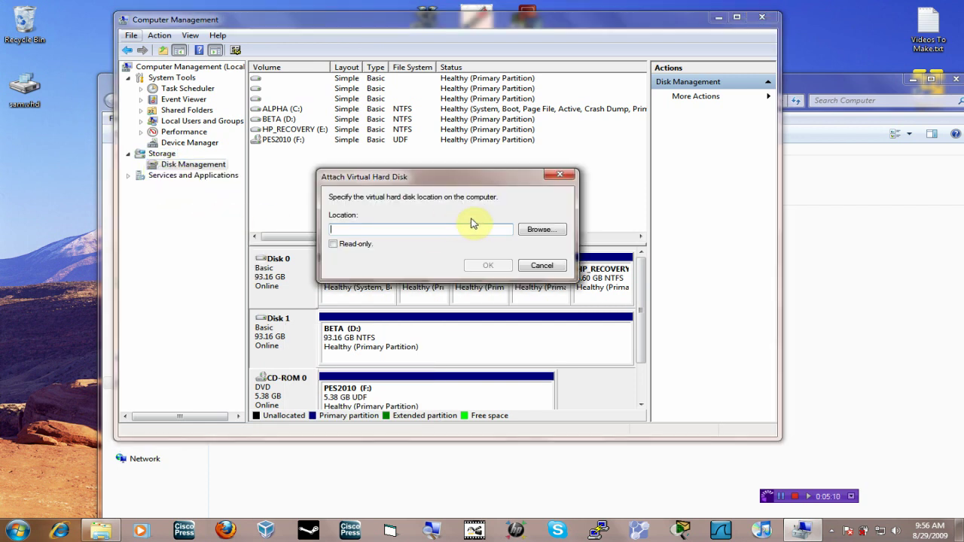
pyautogui.click(539, 229)
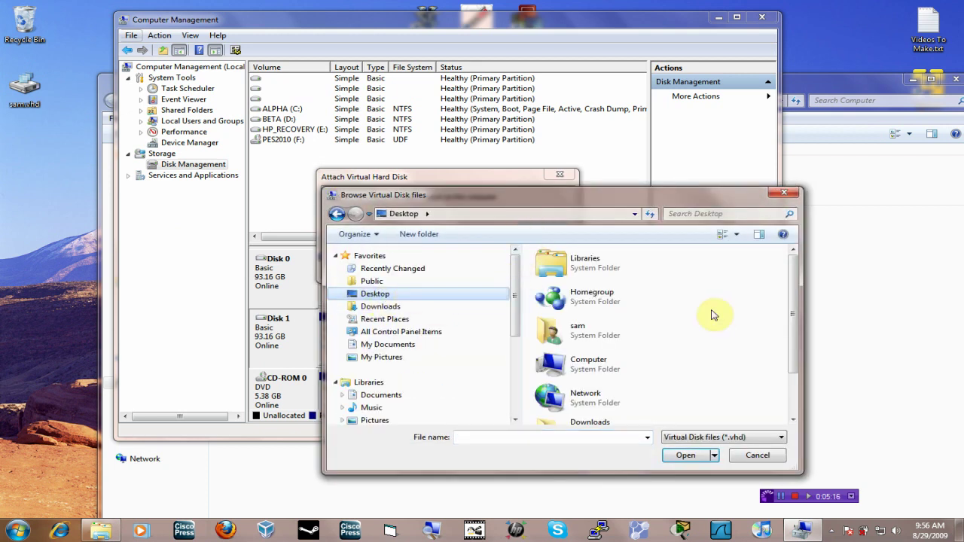
pyautogui.moveTo(793, 323); pyautogui.dragTo(793, 383)
pyautogui.click(558, 420)
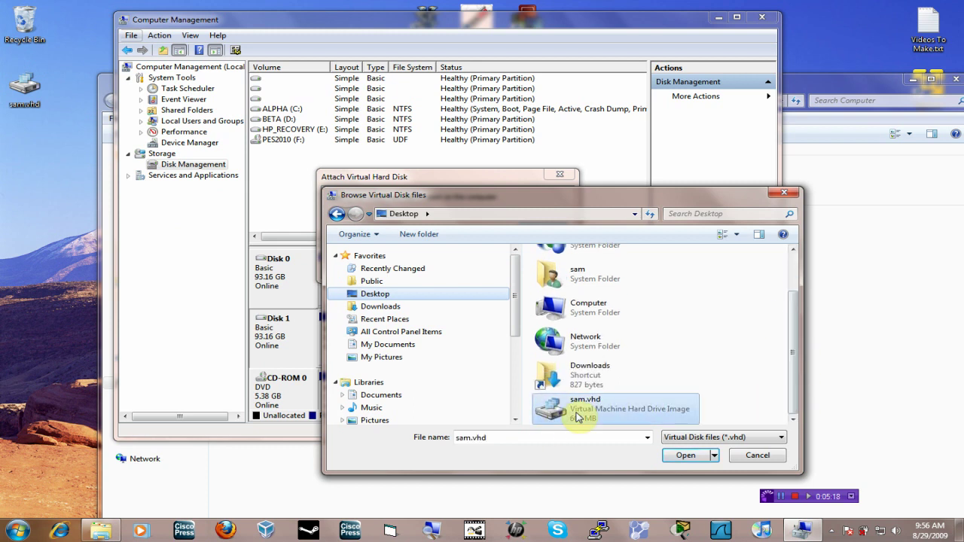
pyautogui.click(699, 456)
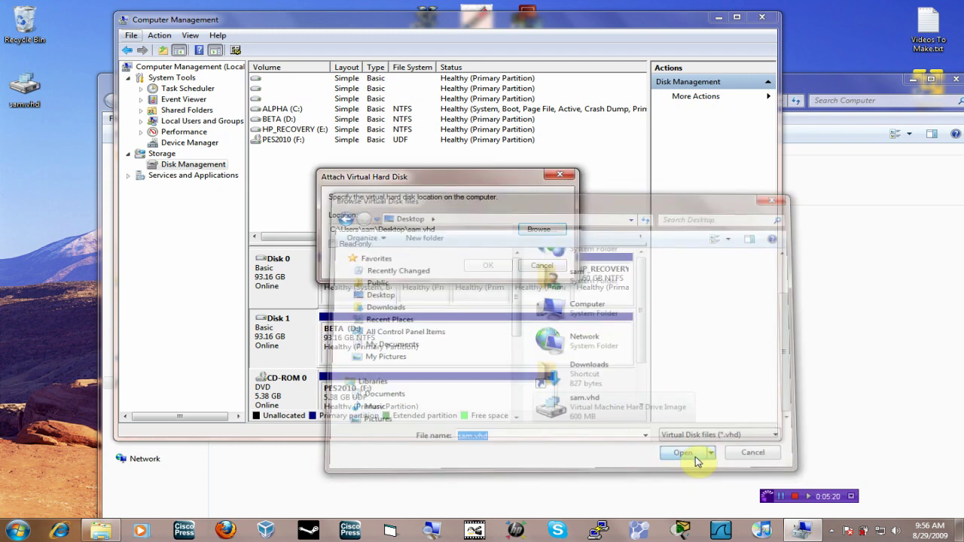
pyautogui.click(478, 263)
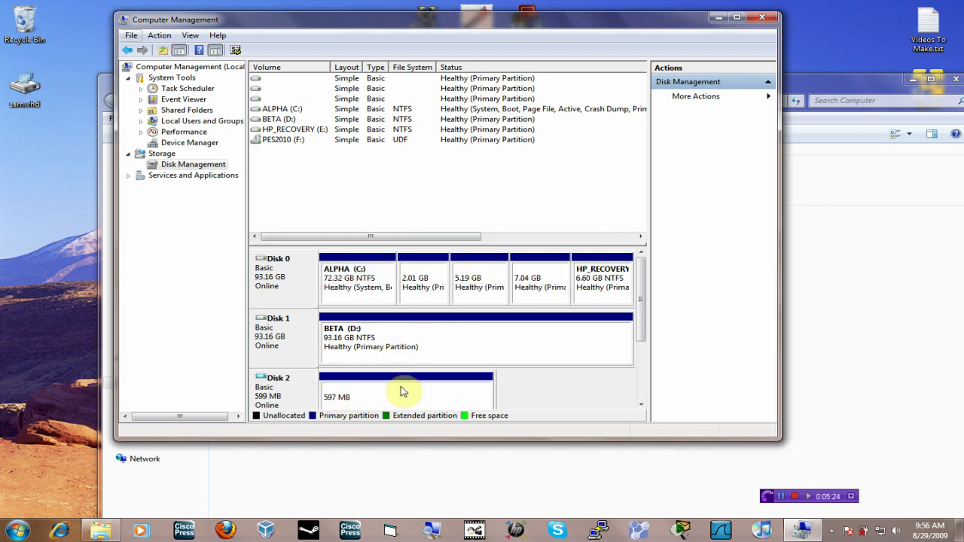
# Check the reattached 599 MB Disk 2, then return to the Computer drive list
pyautogui.moveTo(644, 323); pyautogui.dragTo(644, 339)
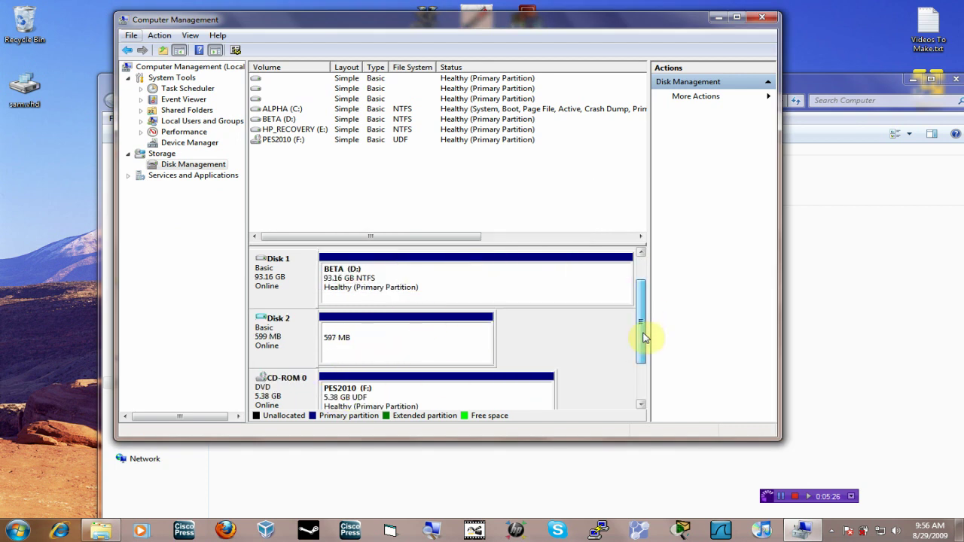
pyautogui.rightClick(419, 348)
pyautogui.click(845, 252)
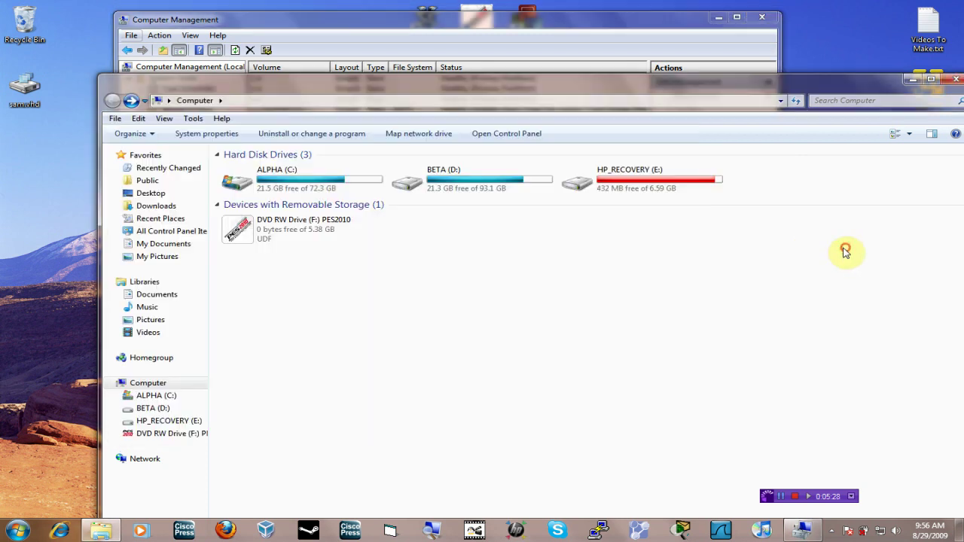